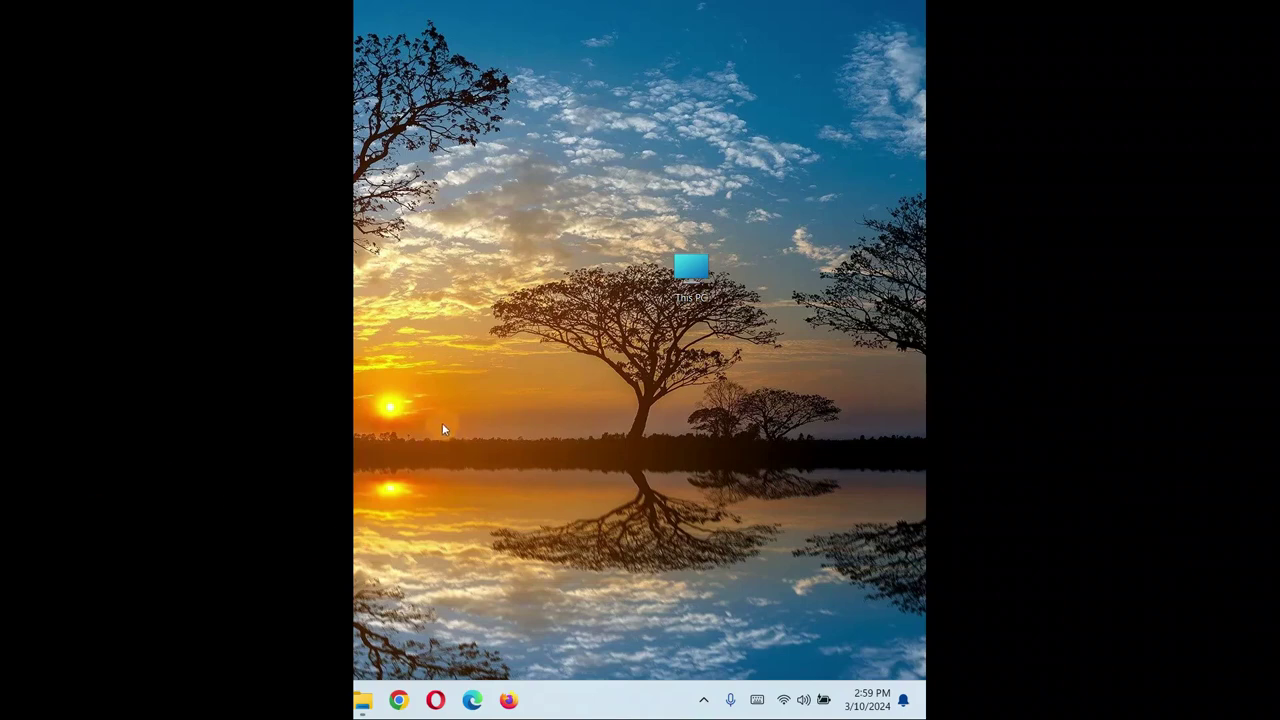
- Open Computer Management from the This PC desktop icon and arrange its window so all three panes are in view
right_click(688, 273)
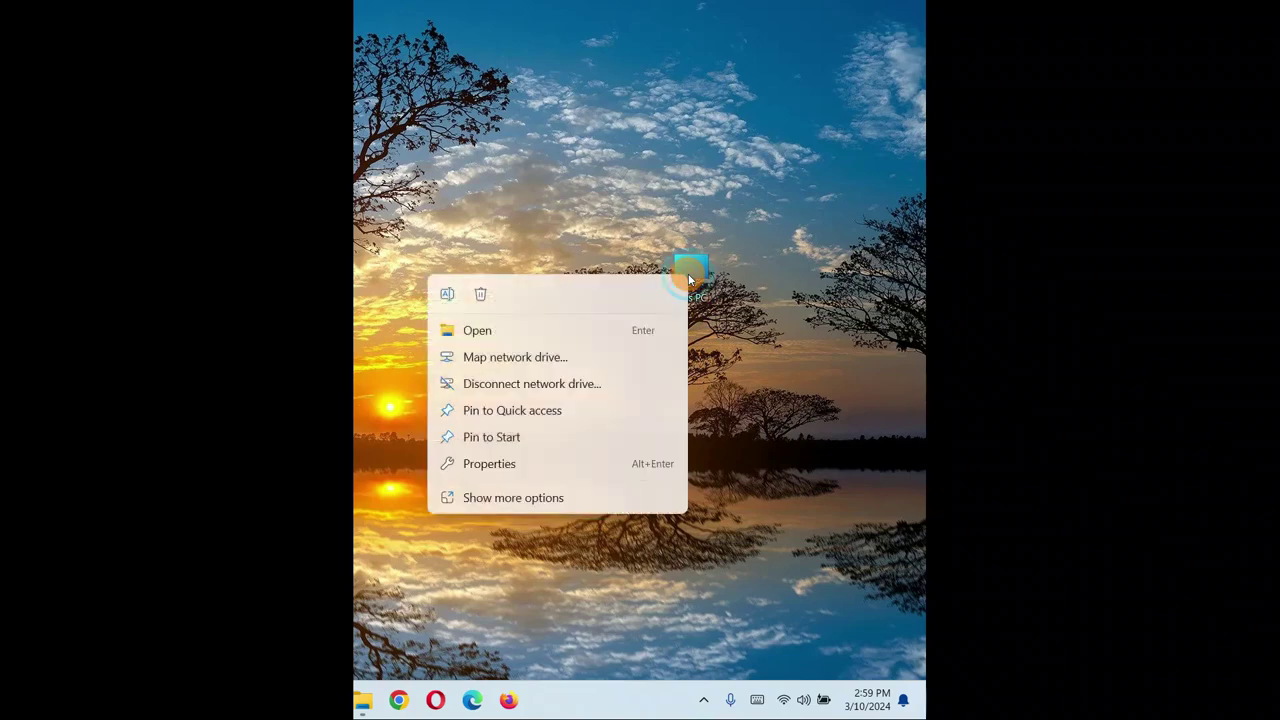
left_click(486, 498)
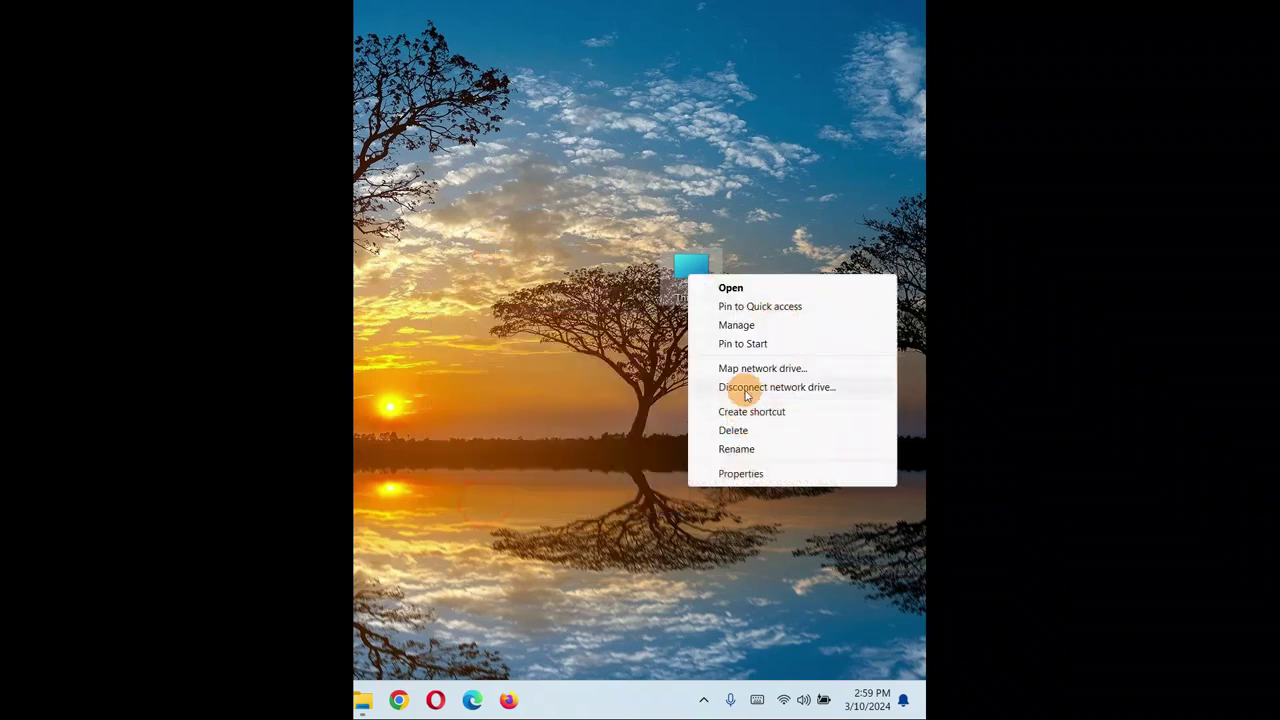
left_click(736, 326)
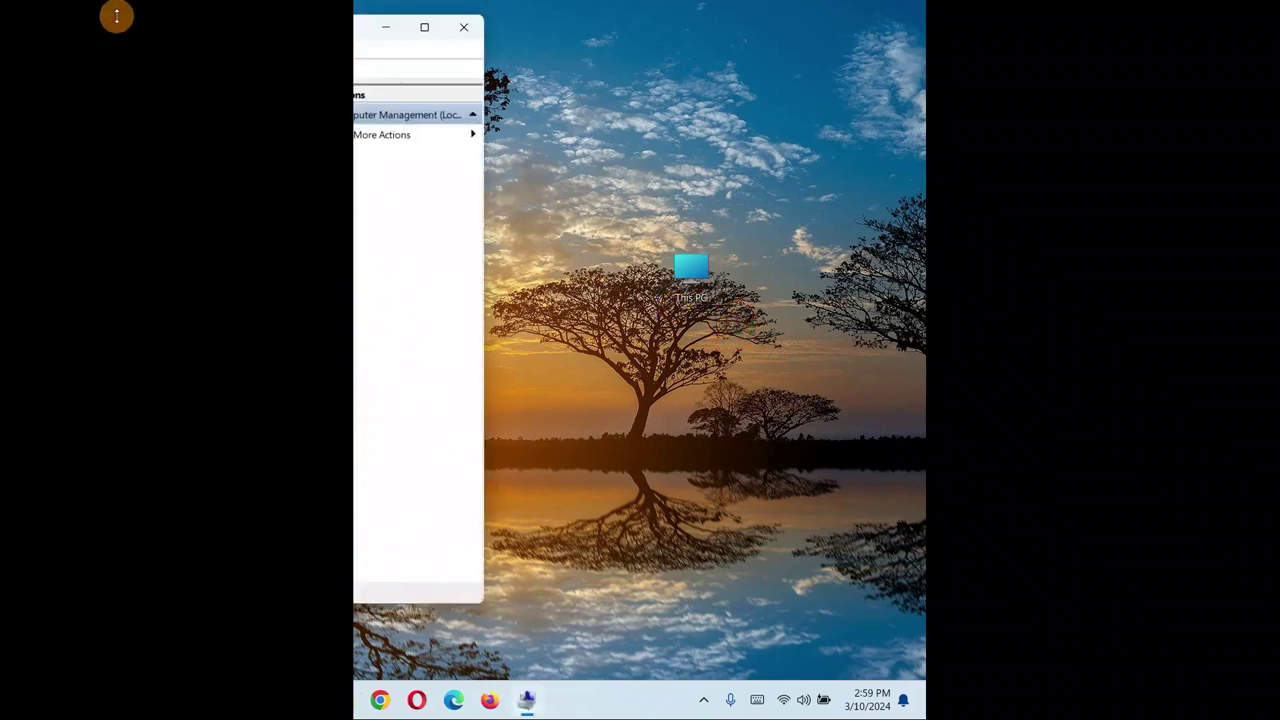
left_click_drag(142, 32, 597, 94)
left_click_drag(151, 308, 542, 97)
left_click_drag(677, 222, 924, 180)
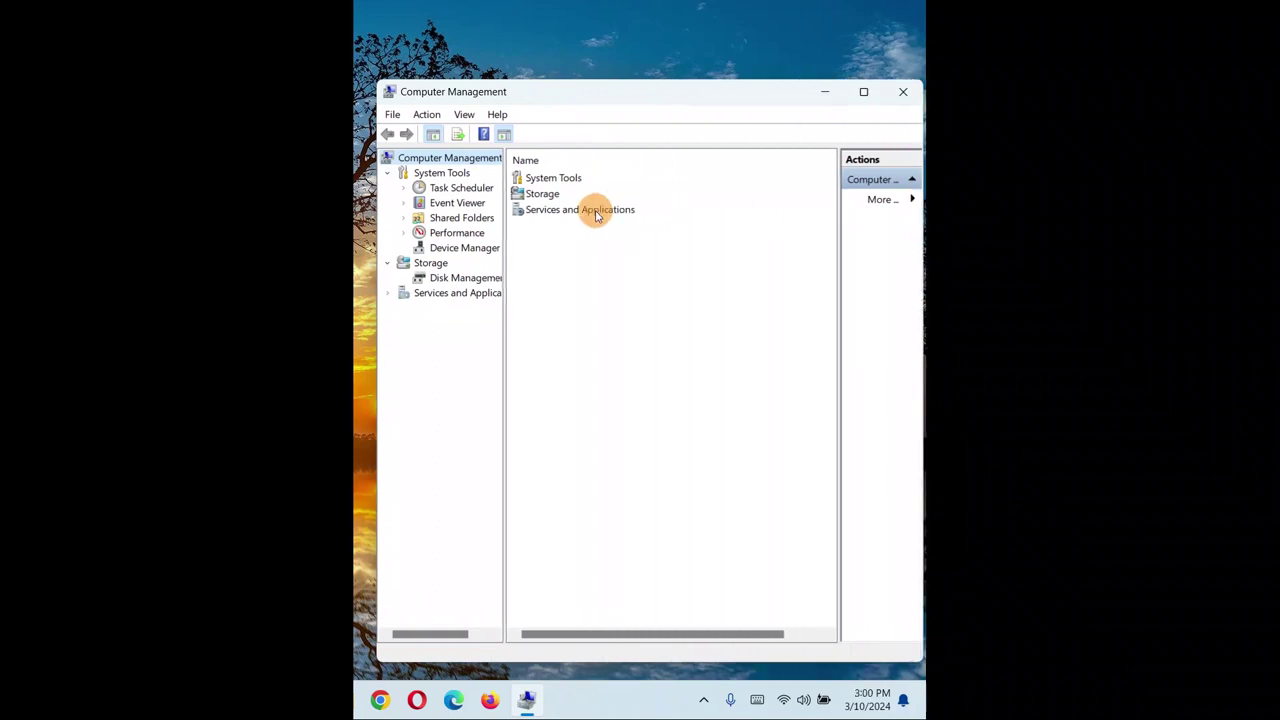
- Show Device Manager, expand Audio inputs and outputs, and select the Speakers/Headphones (Realtek(R) Audio) device
left_click(460, 247)
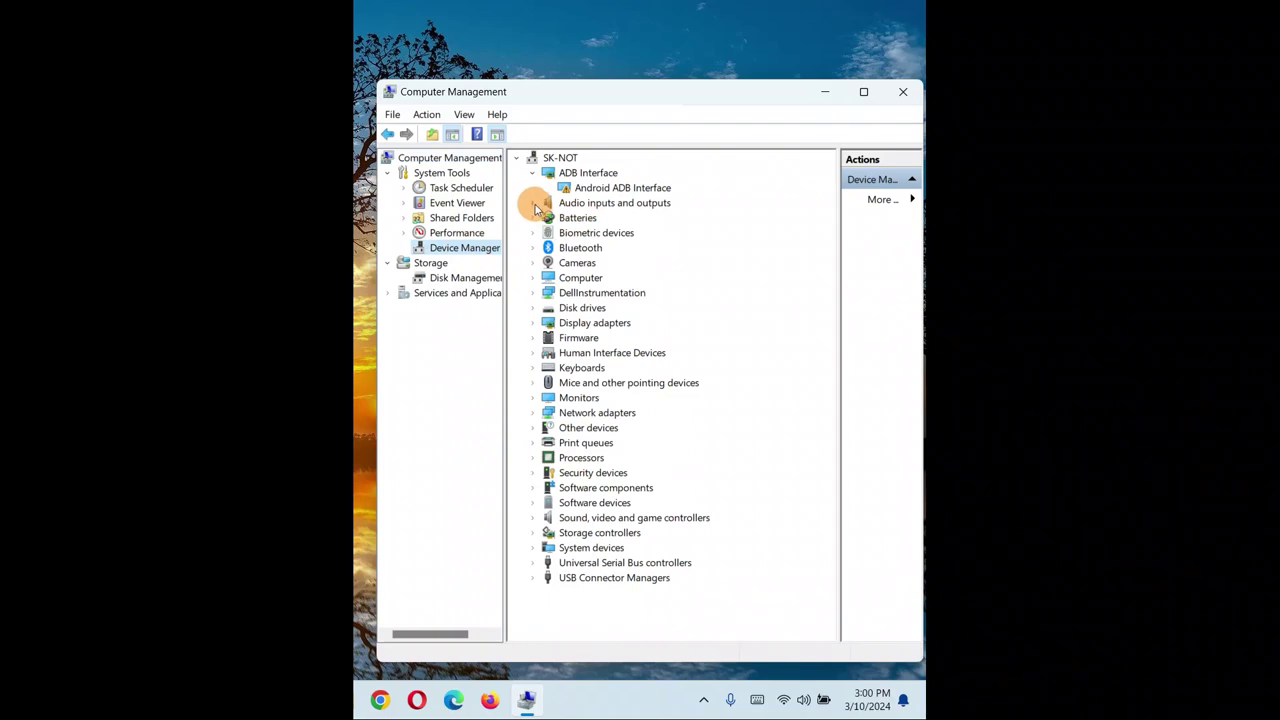
left_click(533, 203)
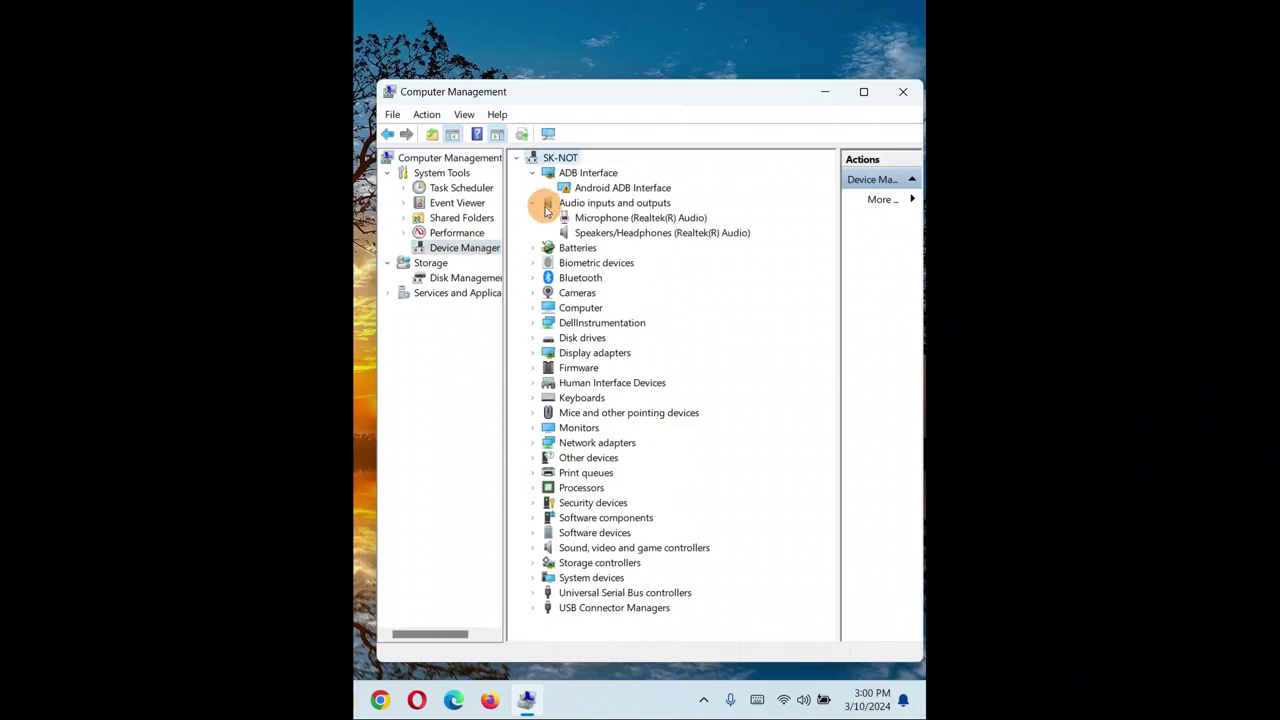
left_click(603, 234)
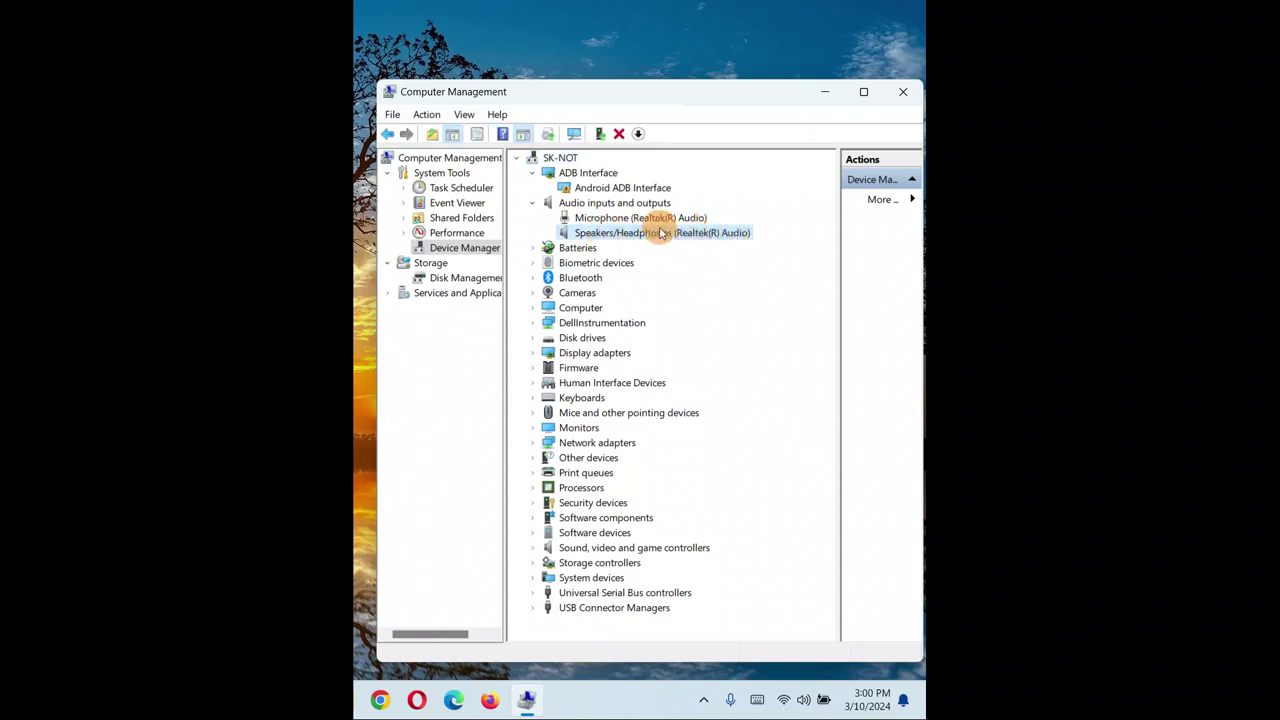
left_click(582, 217)
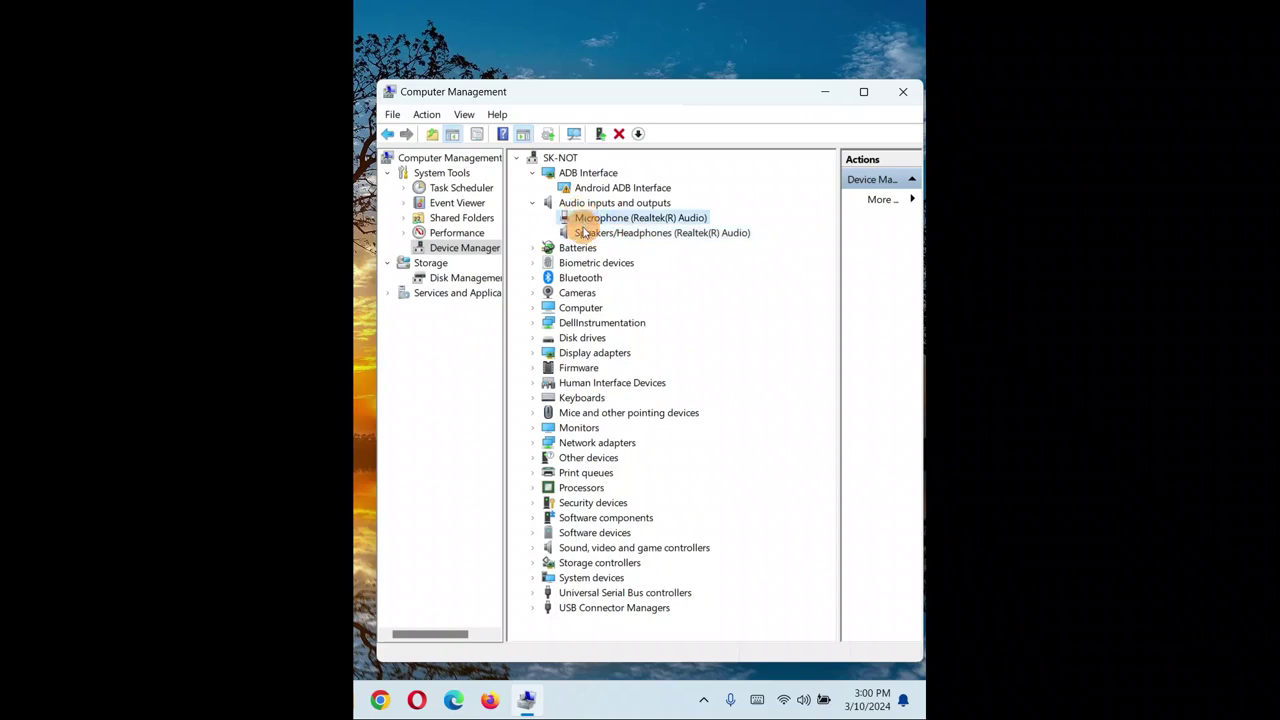
left_click(585, 233)
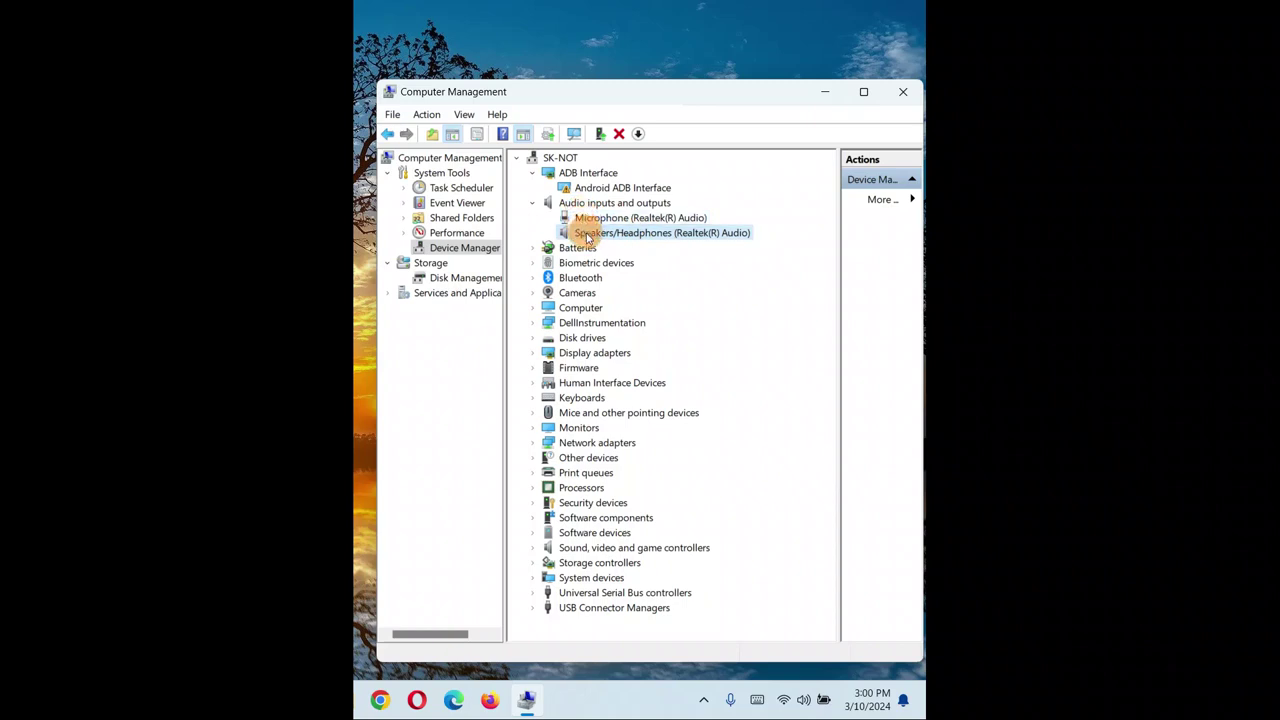
left_click(585, 218)
left_click(585, 234)
- Search automatically for an updated Speakers/Headphones (Realtek(R) Audio) driver, and also check for updated drivers on Windows Update
right_click(588, 236)
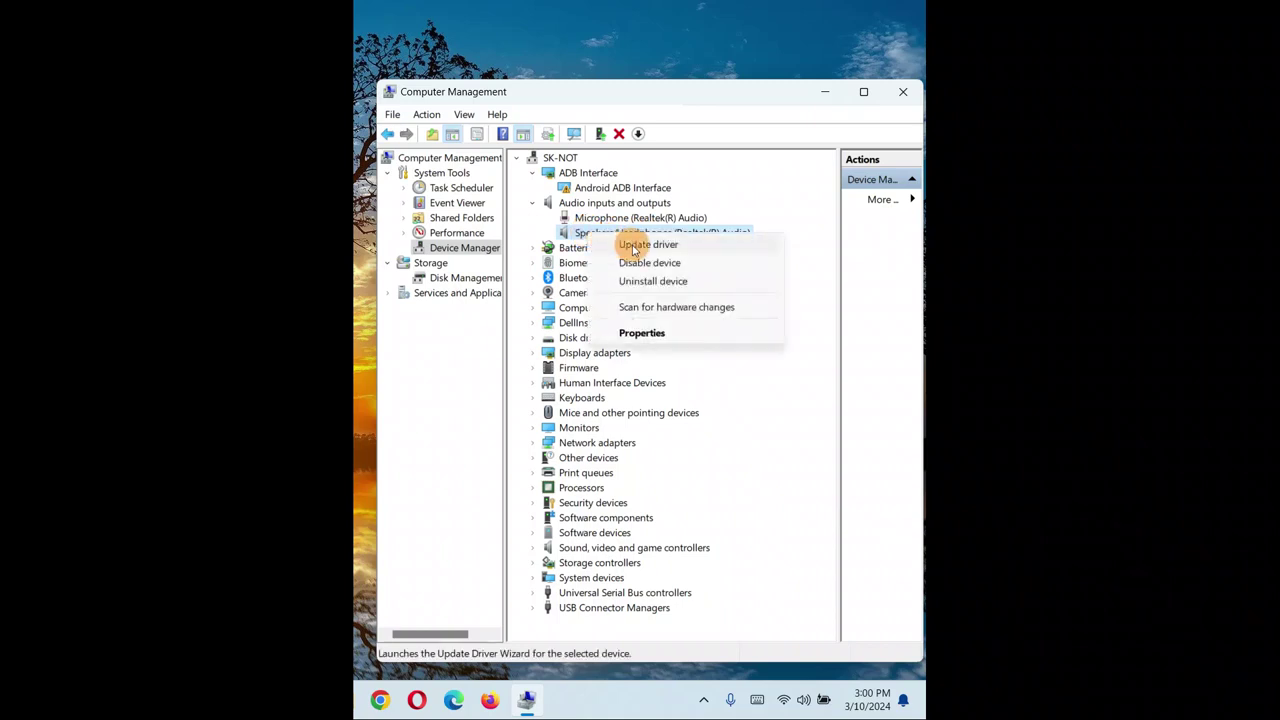
left_click(634, 250)
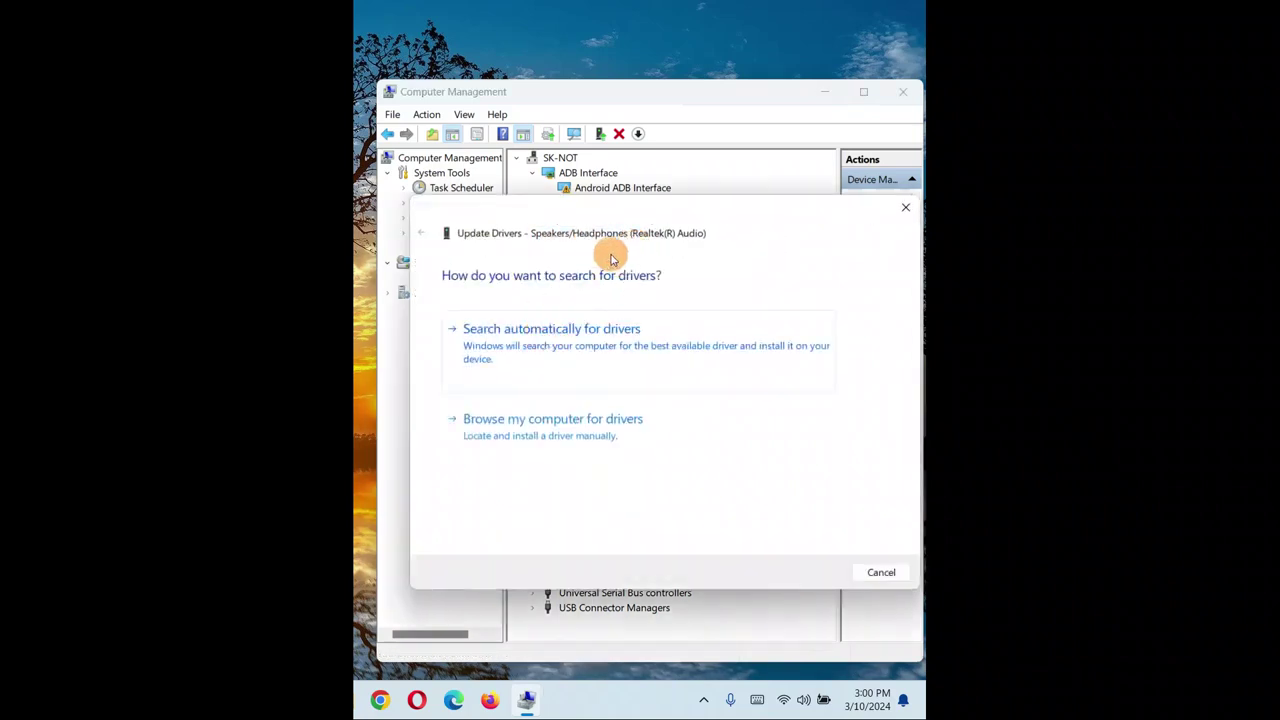
left_click_drag(627, 208, 563, 157)
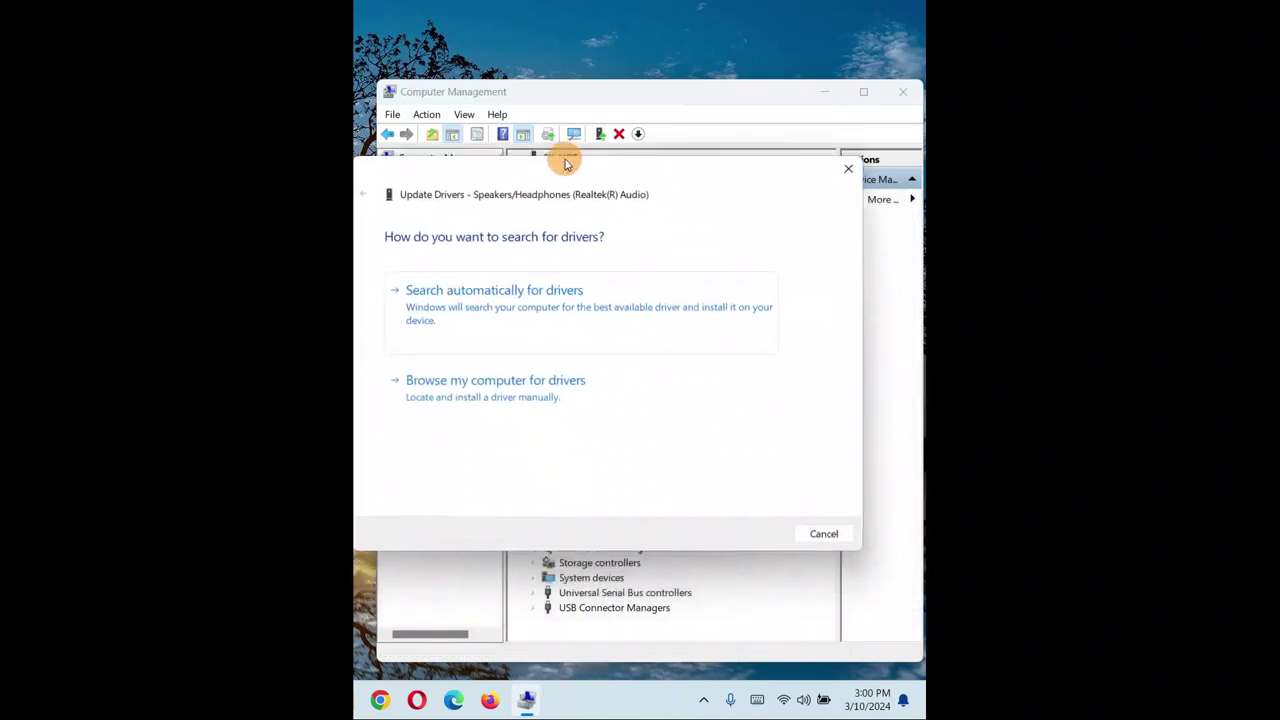
left_click(510, 300)
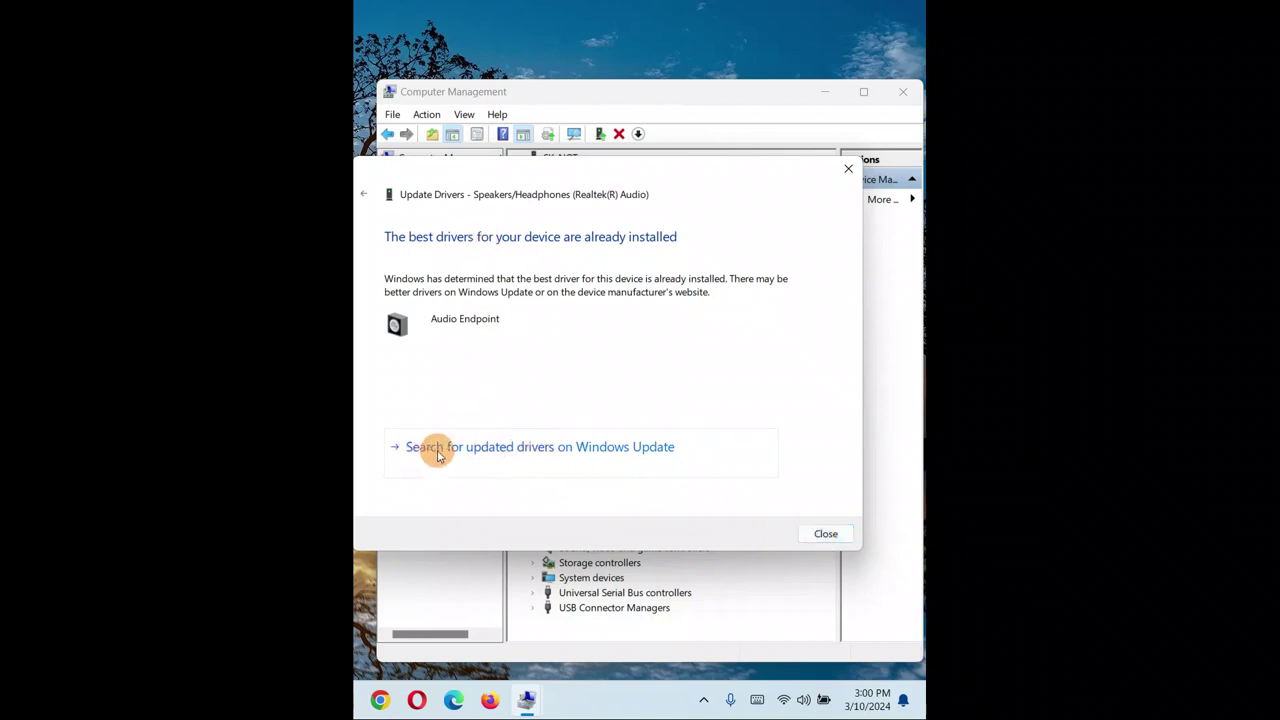
left_click(628, 452)
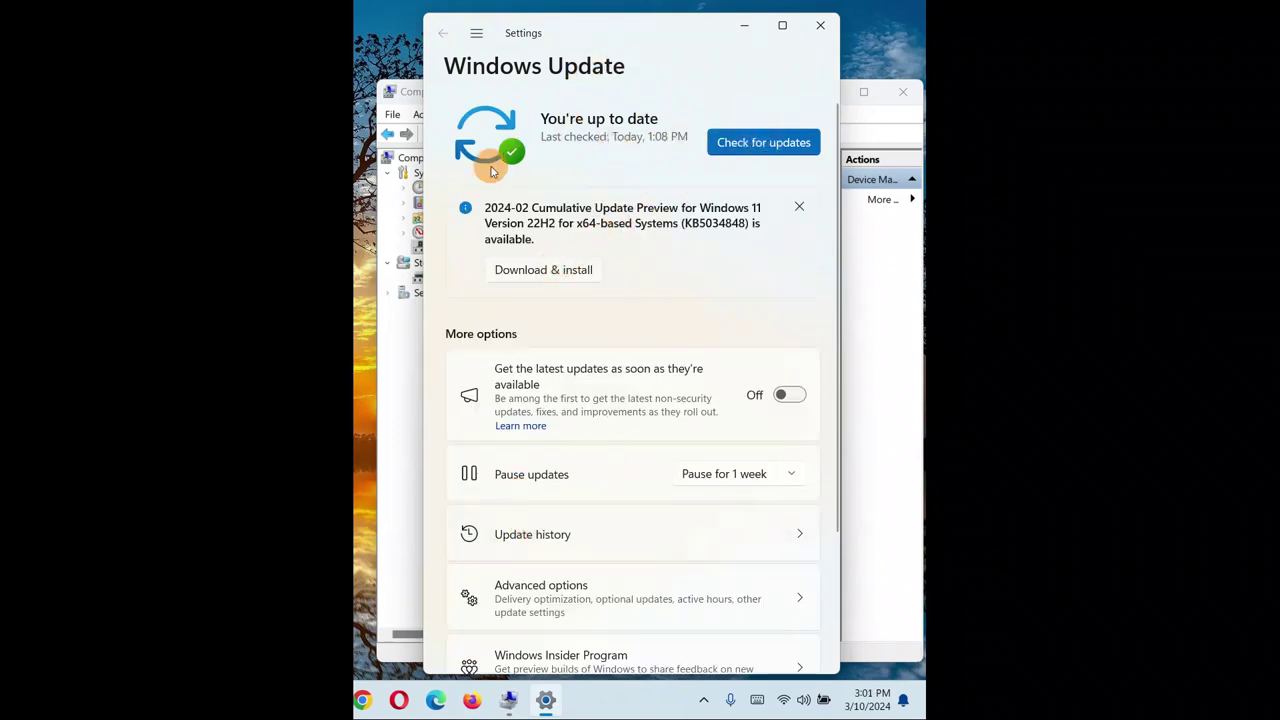
left_click(820, 30)
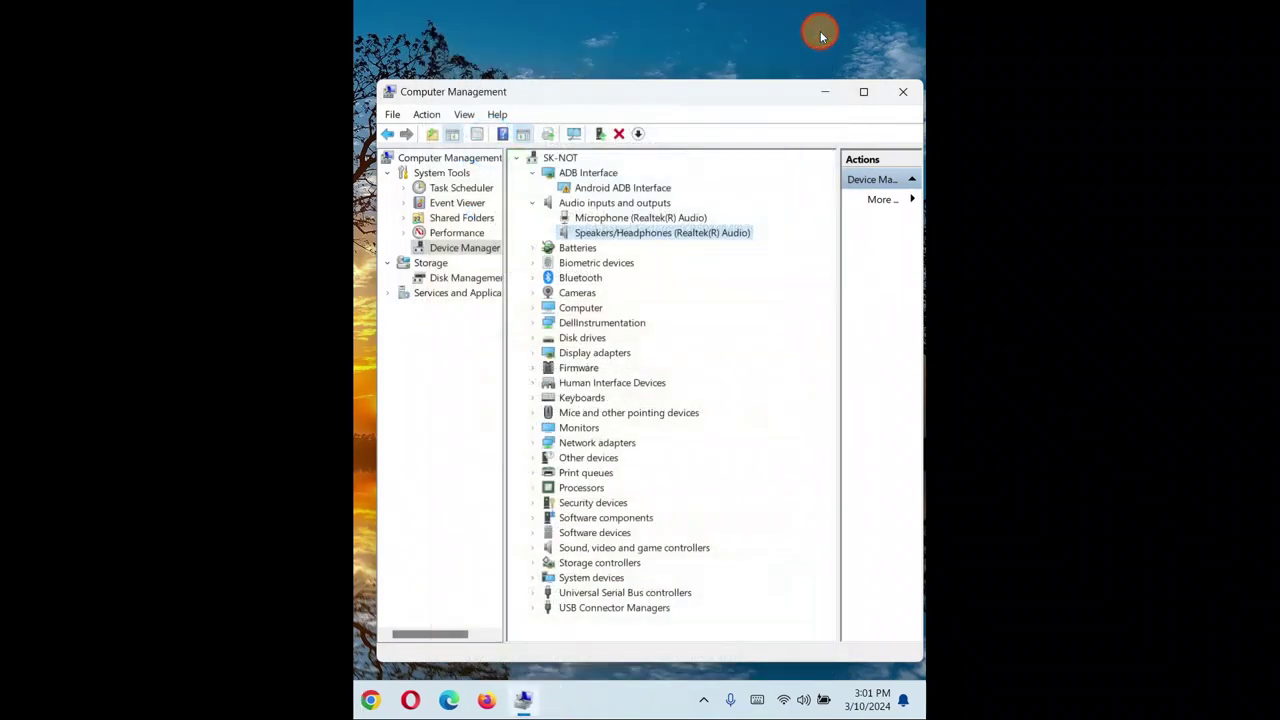
- Disable the Speakers/Headphones (Realtek(R) Audio) device and confirm the choice
right_click(598, 240)
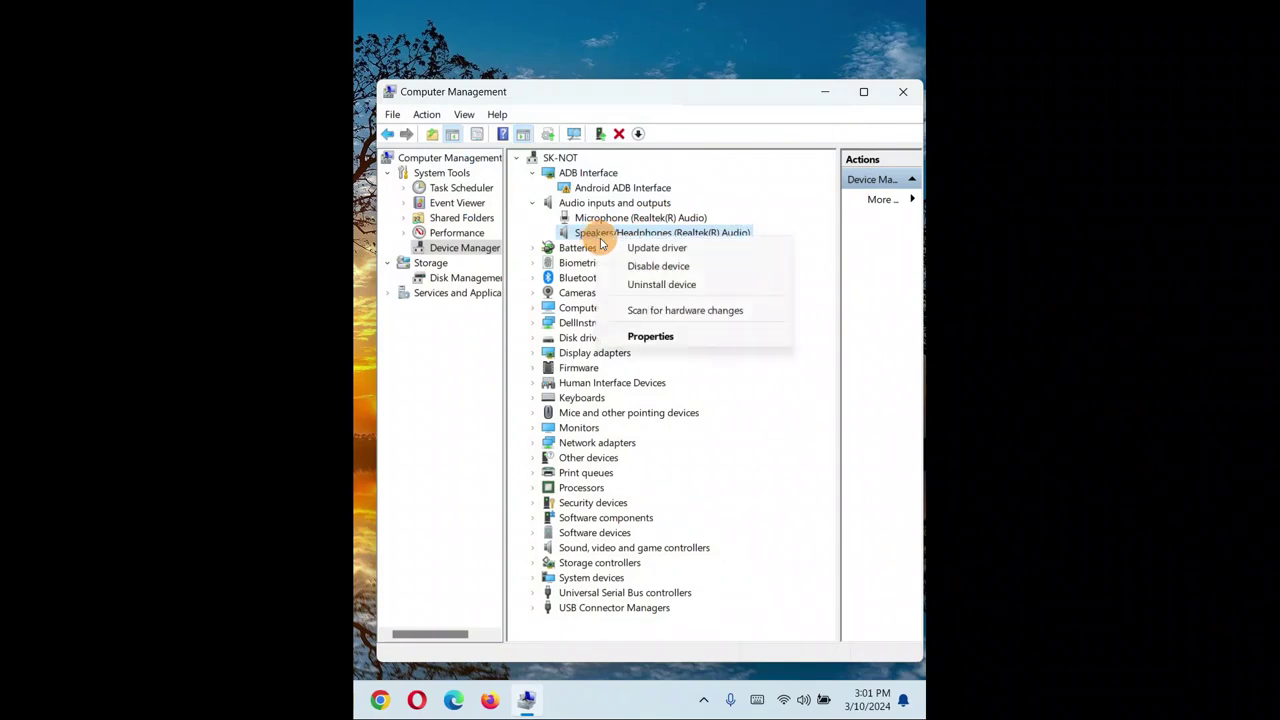
left_click(638, 268)
left_click_drag(272, 245, 640, 249)
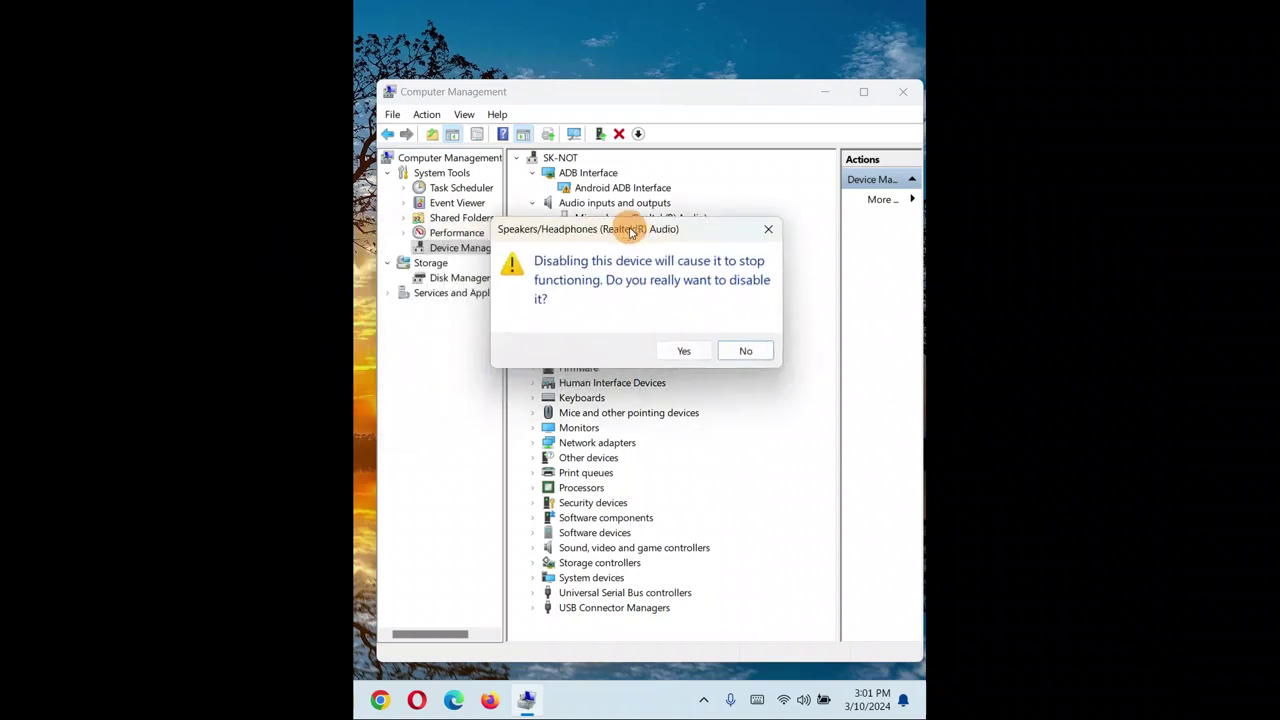
left_click(680, 349)
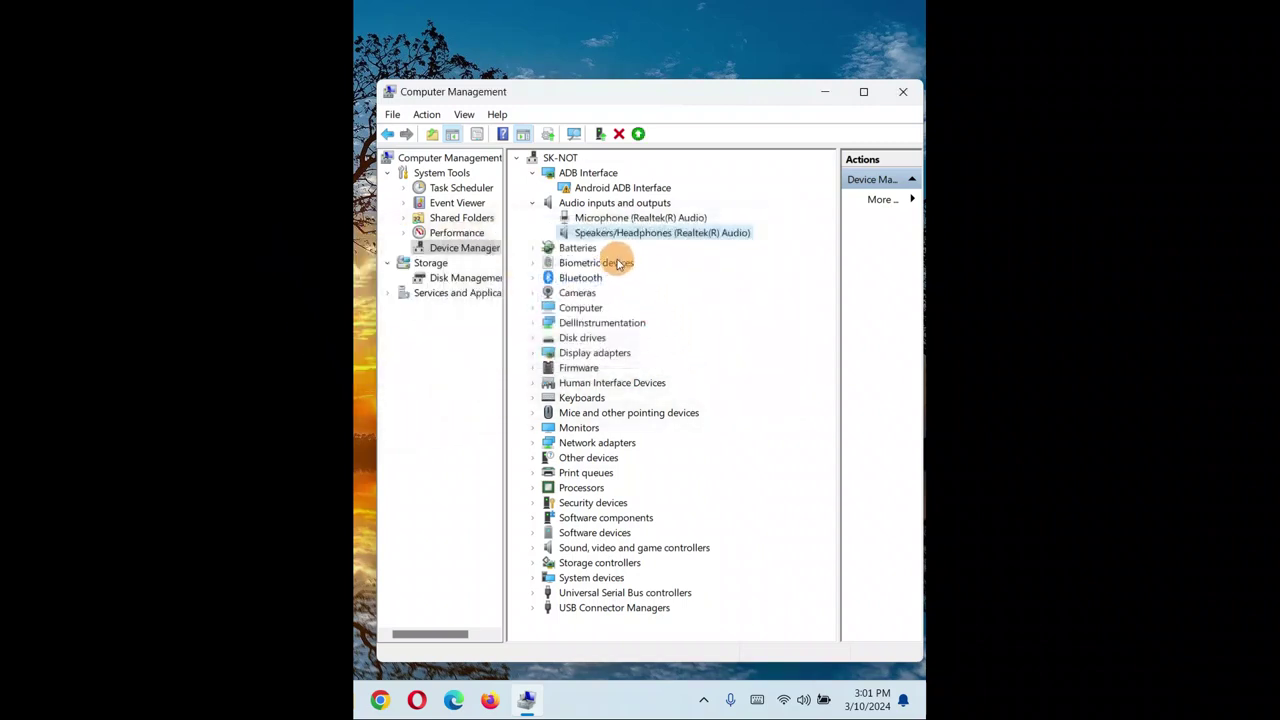
- Enable the Speakers/Headphones (Realtek(R) Audio) device again and scan for hardware changes
right_click(594, 232)
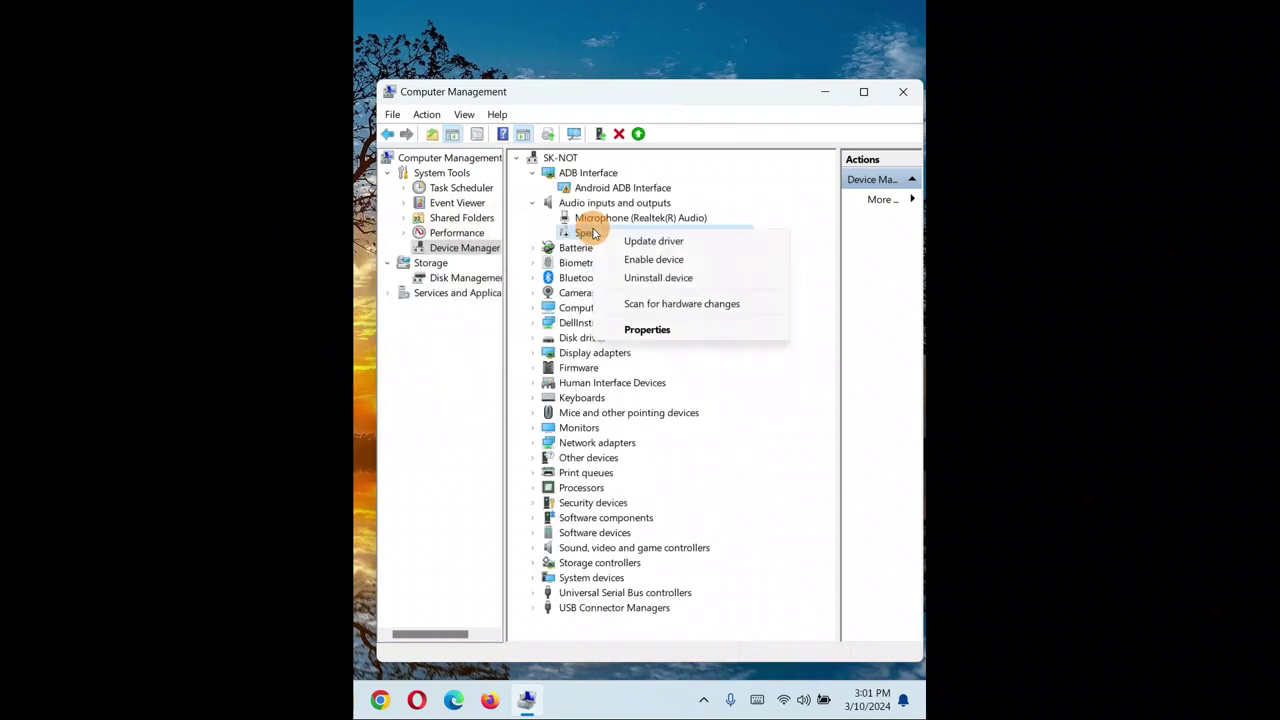
left_click(618, 262)
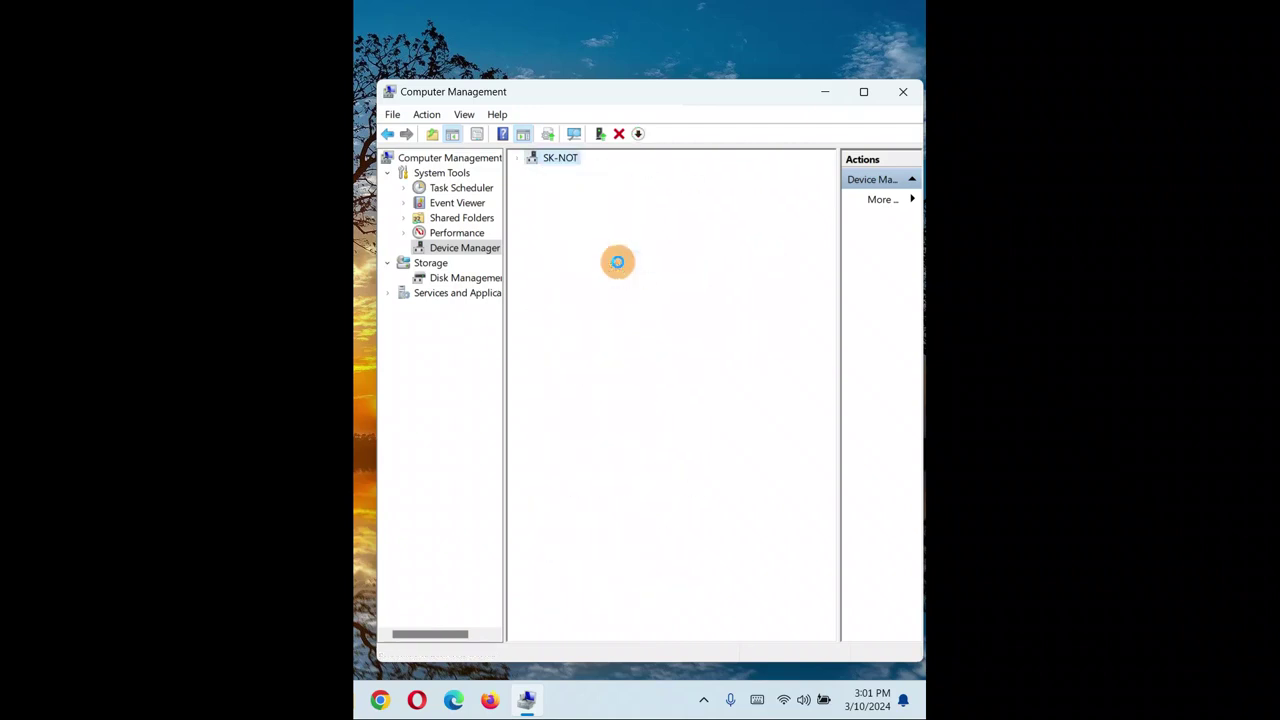
right_click(595, 235)
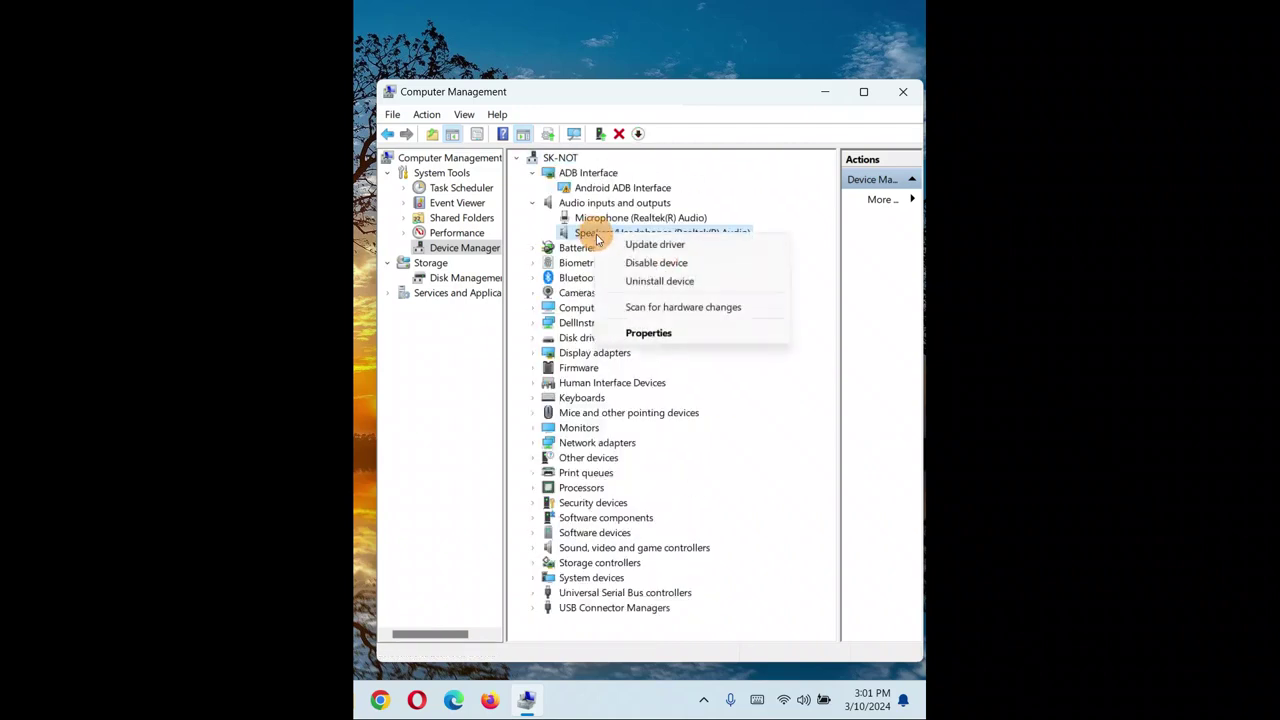
left_click(648, 310)
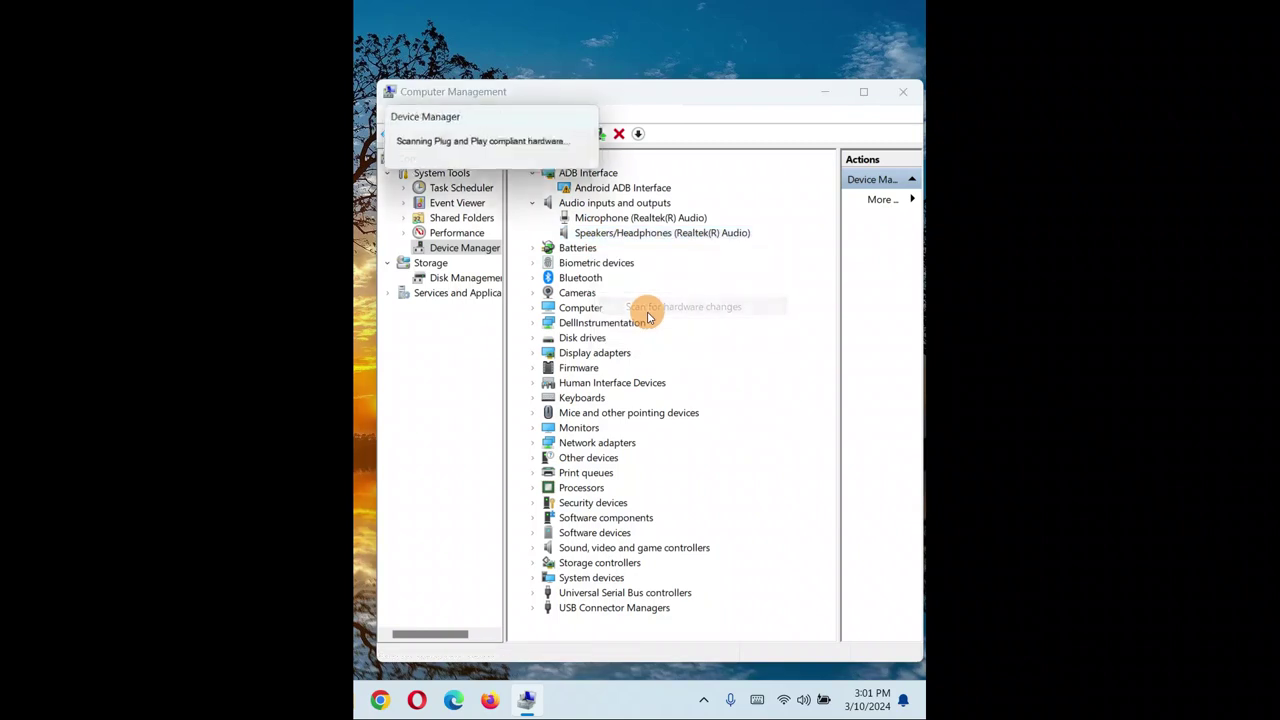
- Examine the general status and driver information in the Speakers/Headphones (Realtek(R) Audio) properties, and close them
right_click(583, 236)
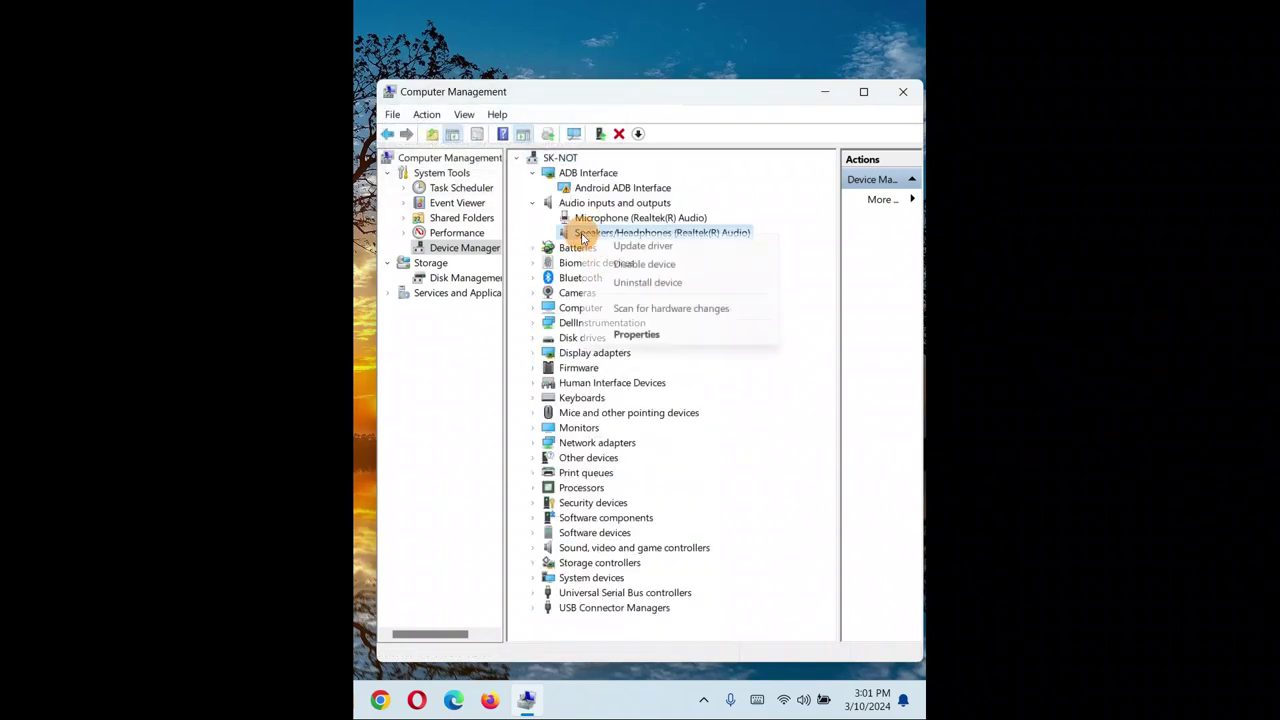
left_click(627, 336)
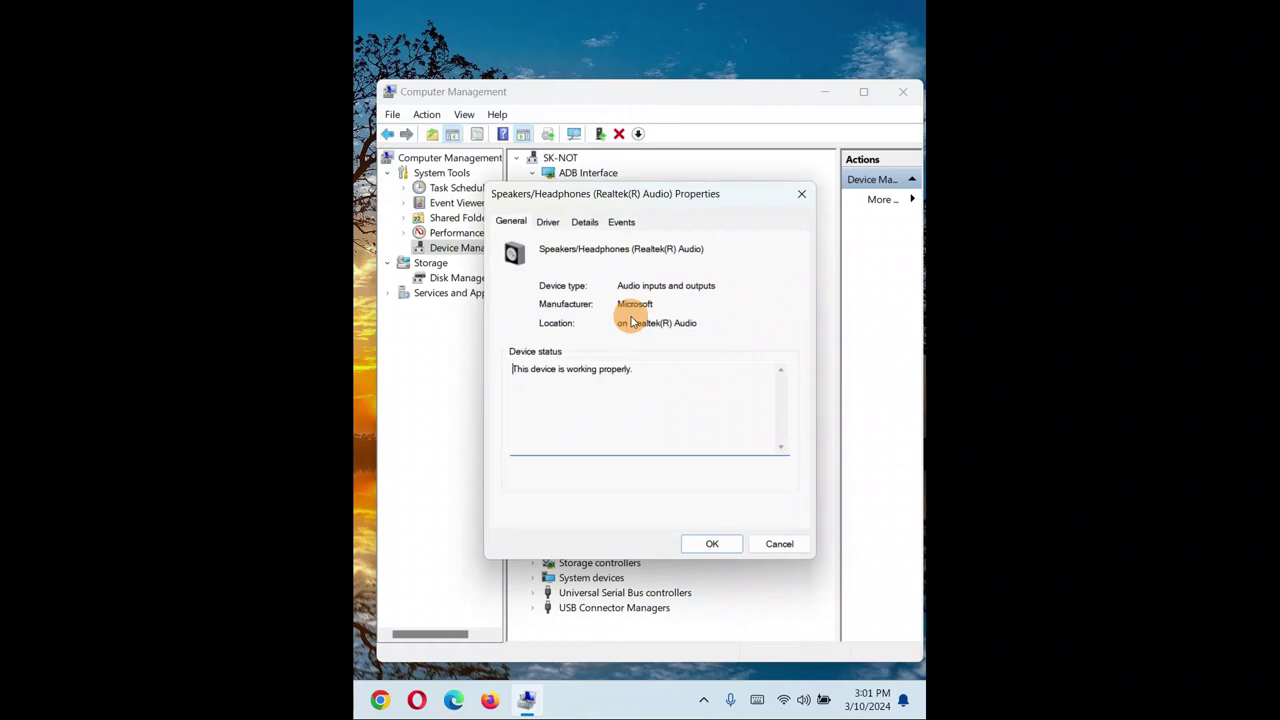
left_click(548, 224)
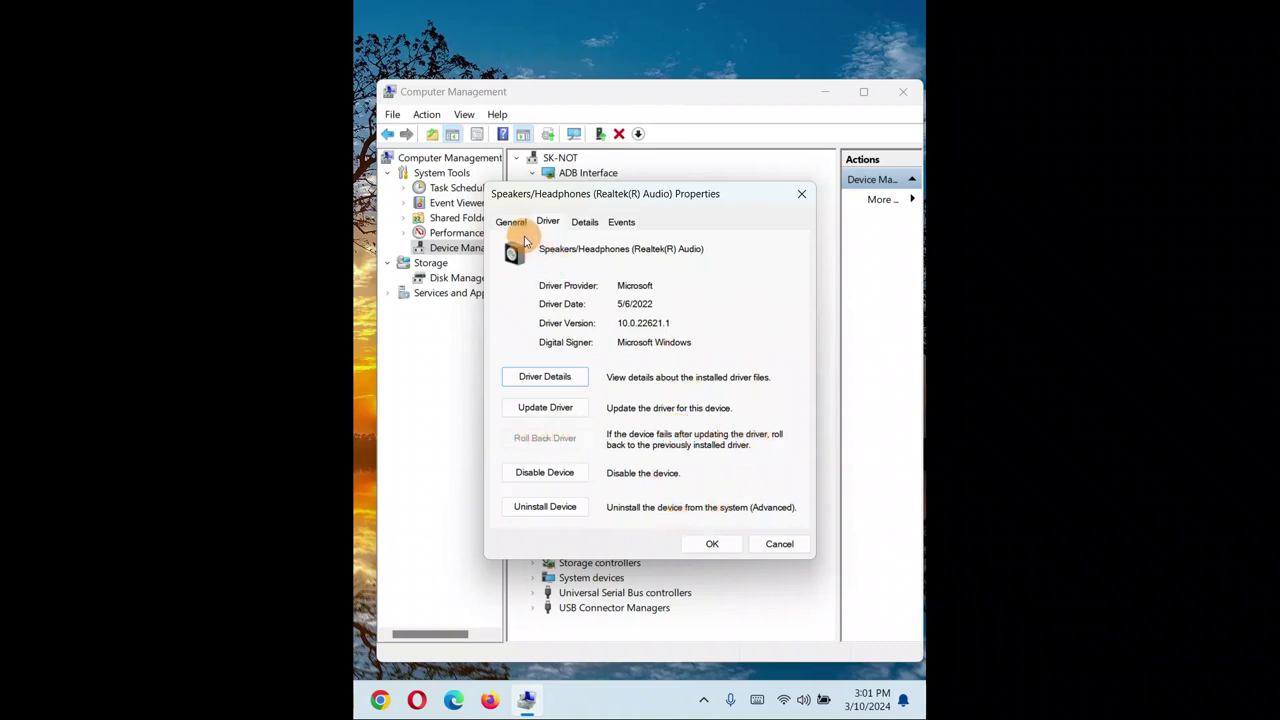
left_click(801, 195)
- Uninstall the Speakers/Headphones (Realtek(R) Audio) device from the system
right_click(618, 233)
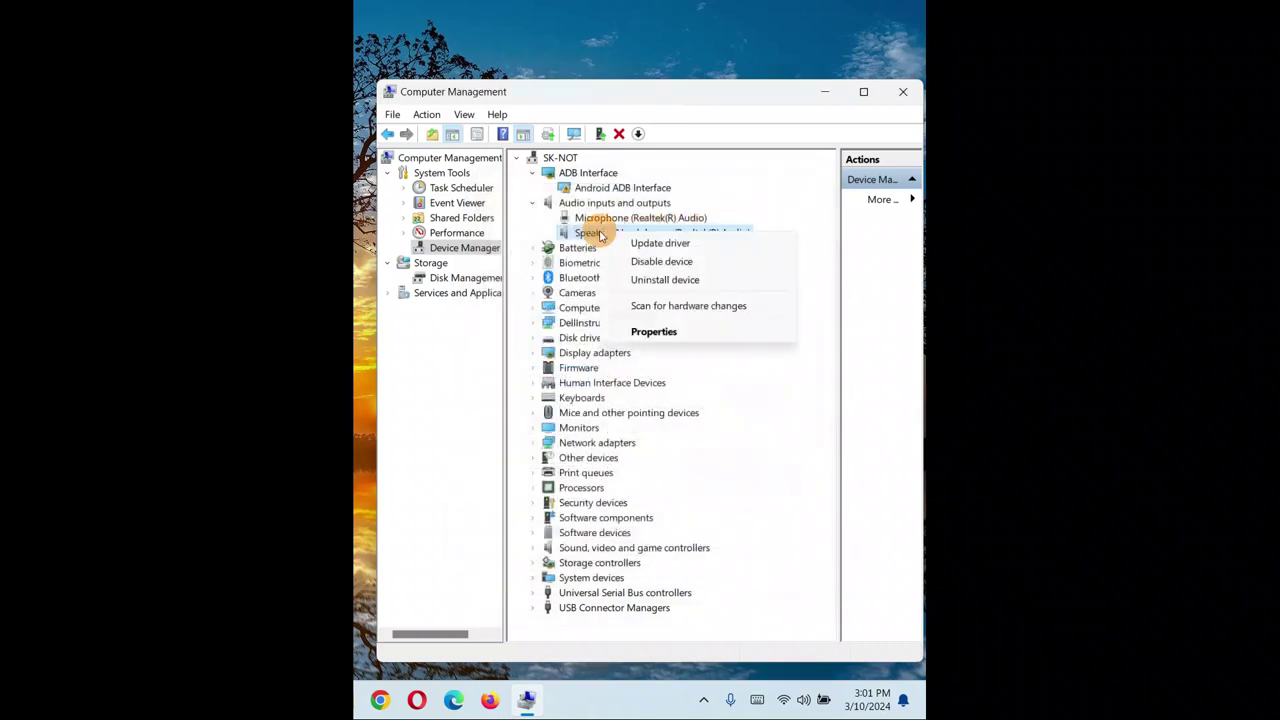
left_click(645, 280)
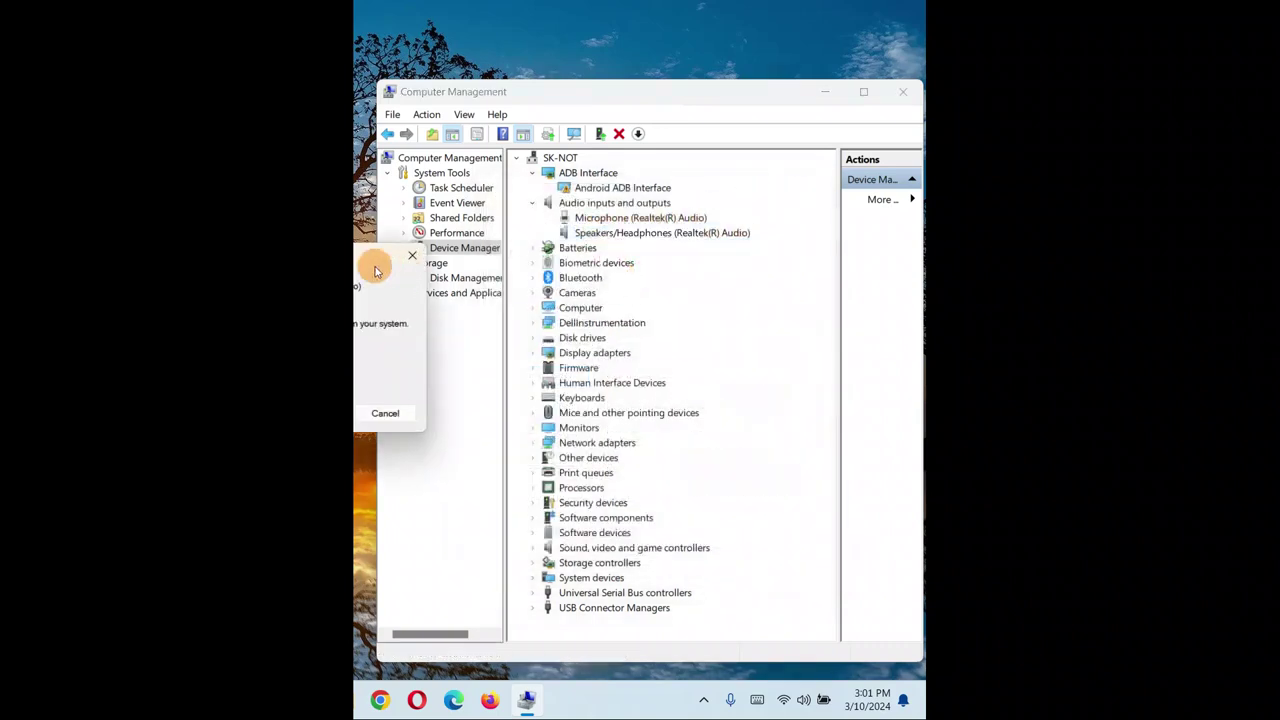
left_click_drag(326, 260, 740, 228)
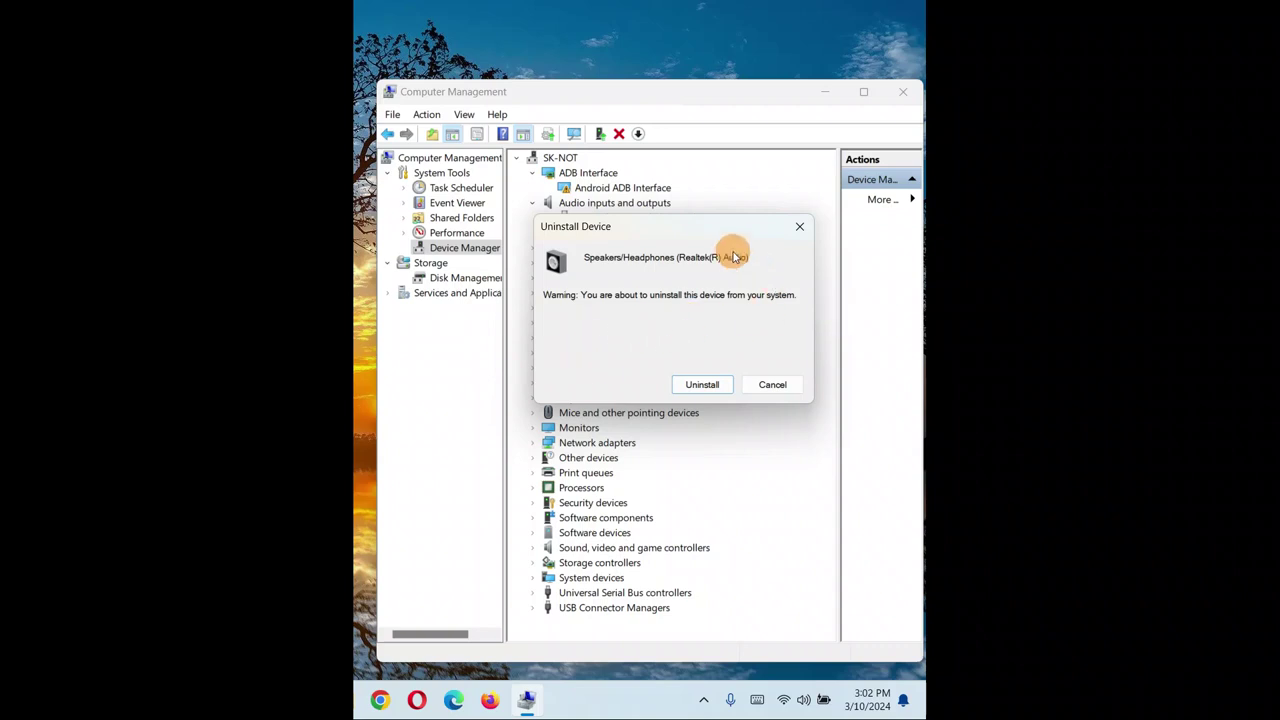
mouse_move(702, 229)
left_mouse_down()
mouse_move(681, 232)
mouse_move(693, 235)
left_mouse_up()
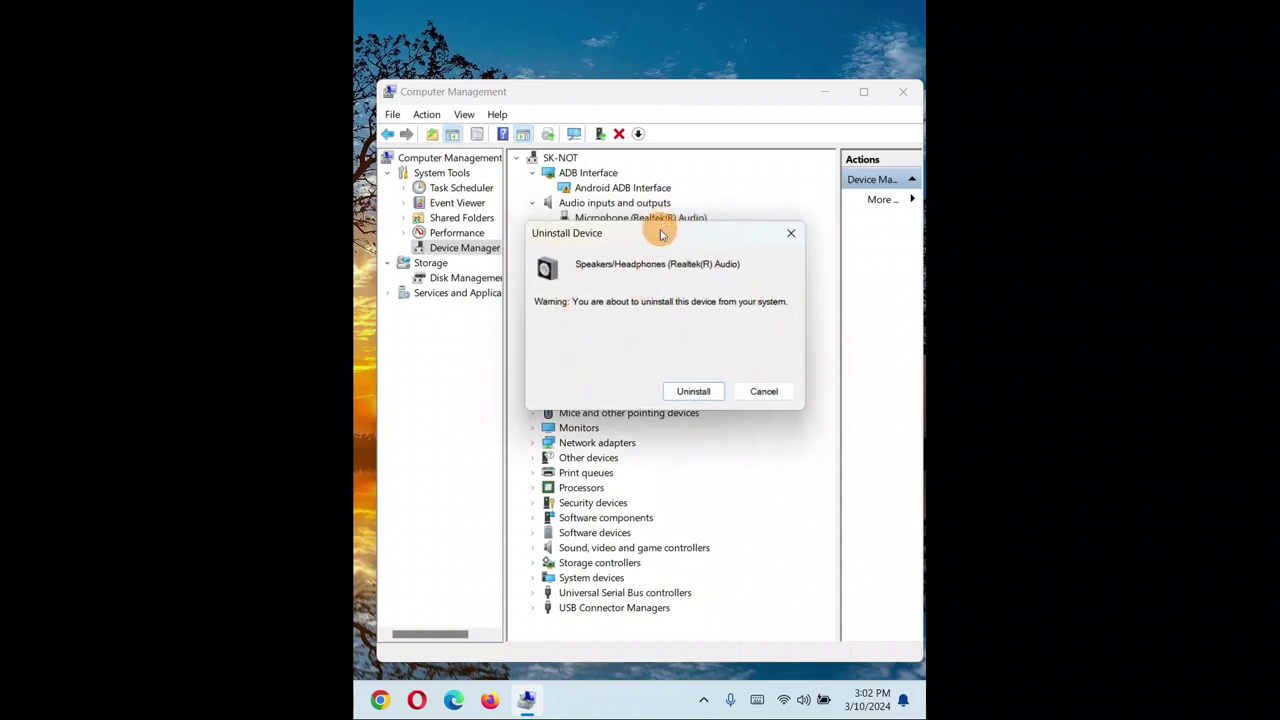
left_click_drag(635, 235, 636, 231)
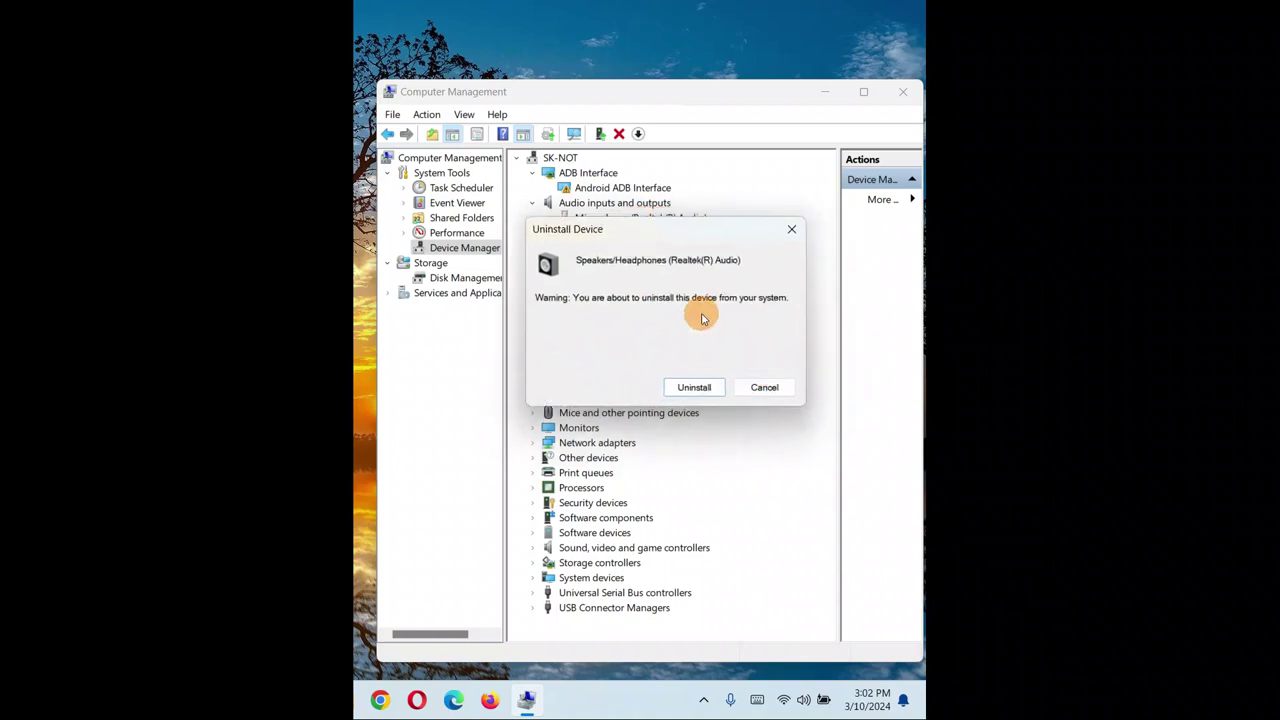
mouse_move(651, 229)
left_mouse_down()
mouse_move(677, 220)
mouse_move(652, 232)
left_mouse_up()
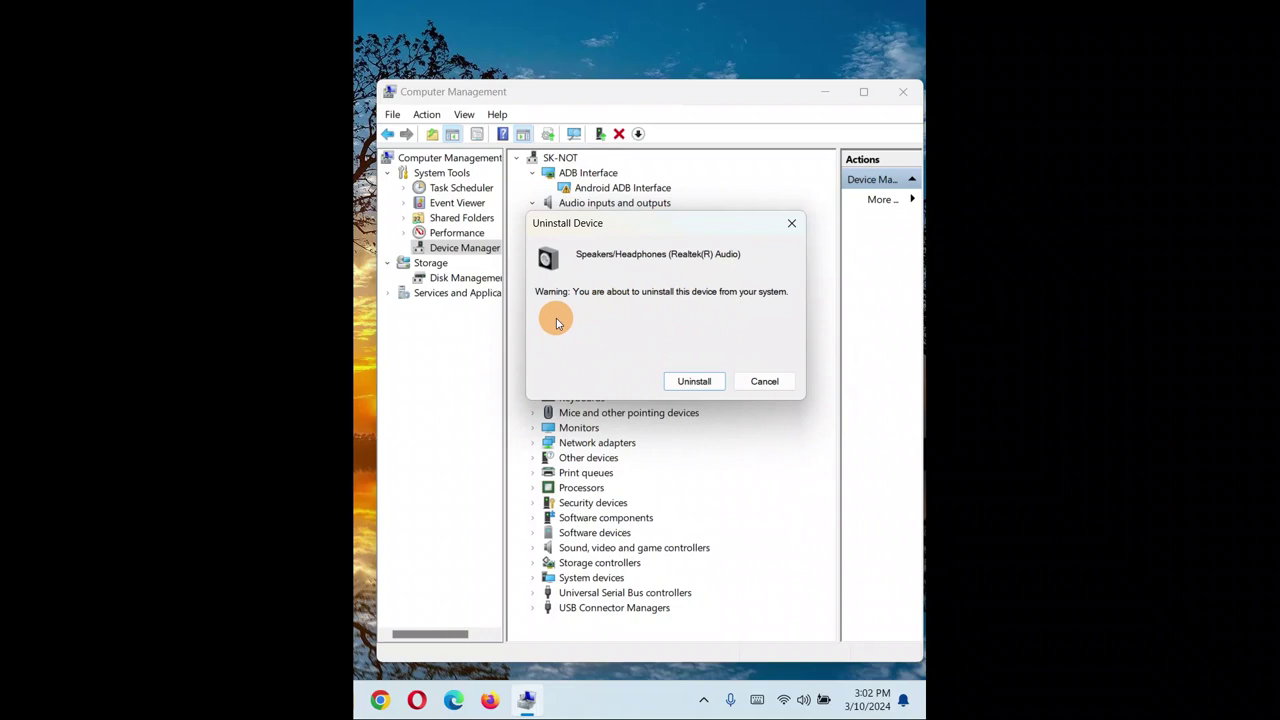
left_click(695, 384)
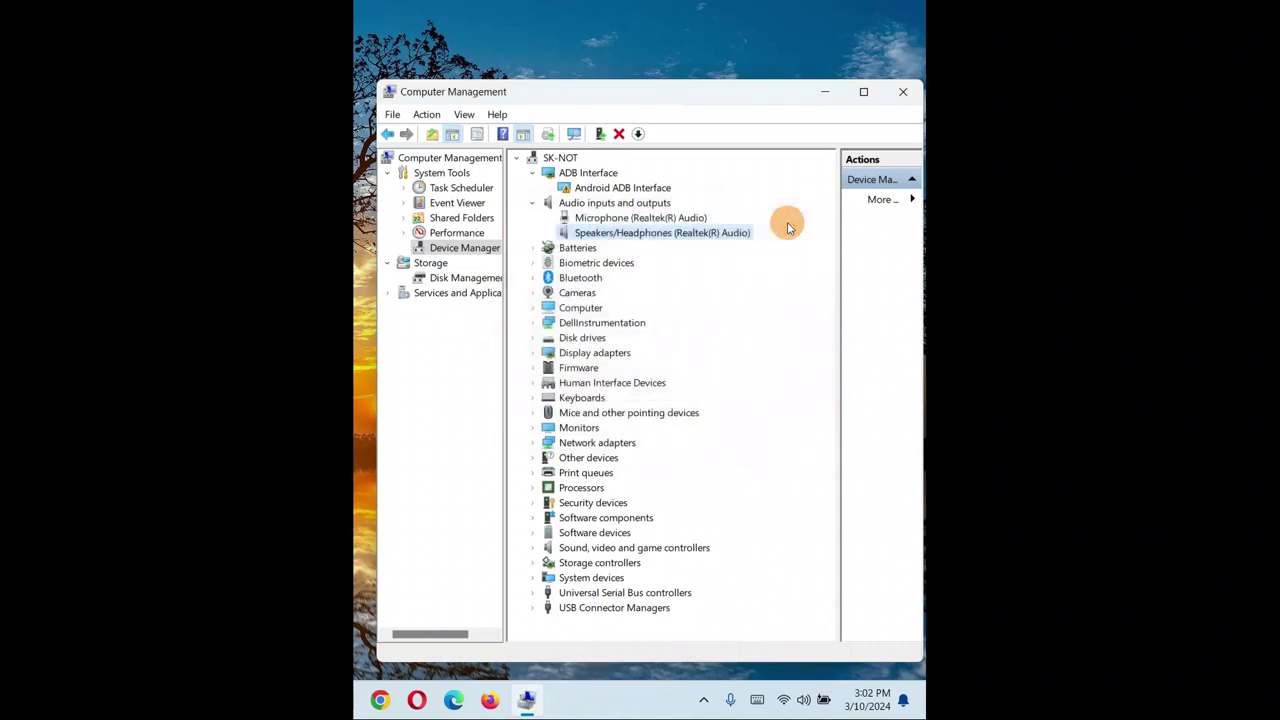
- Close Computer Management and open the additional sound settings from the system's Sound settings page
left_click(903, 92)
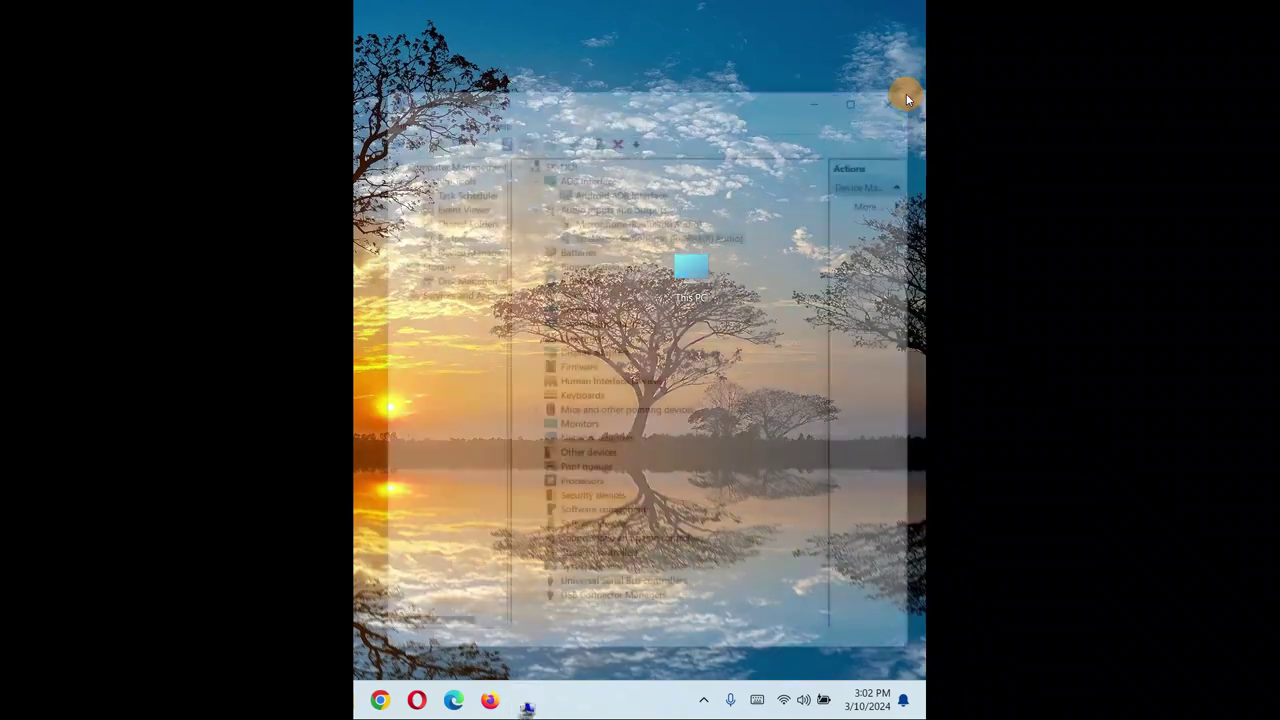
right_click(802, 705)
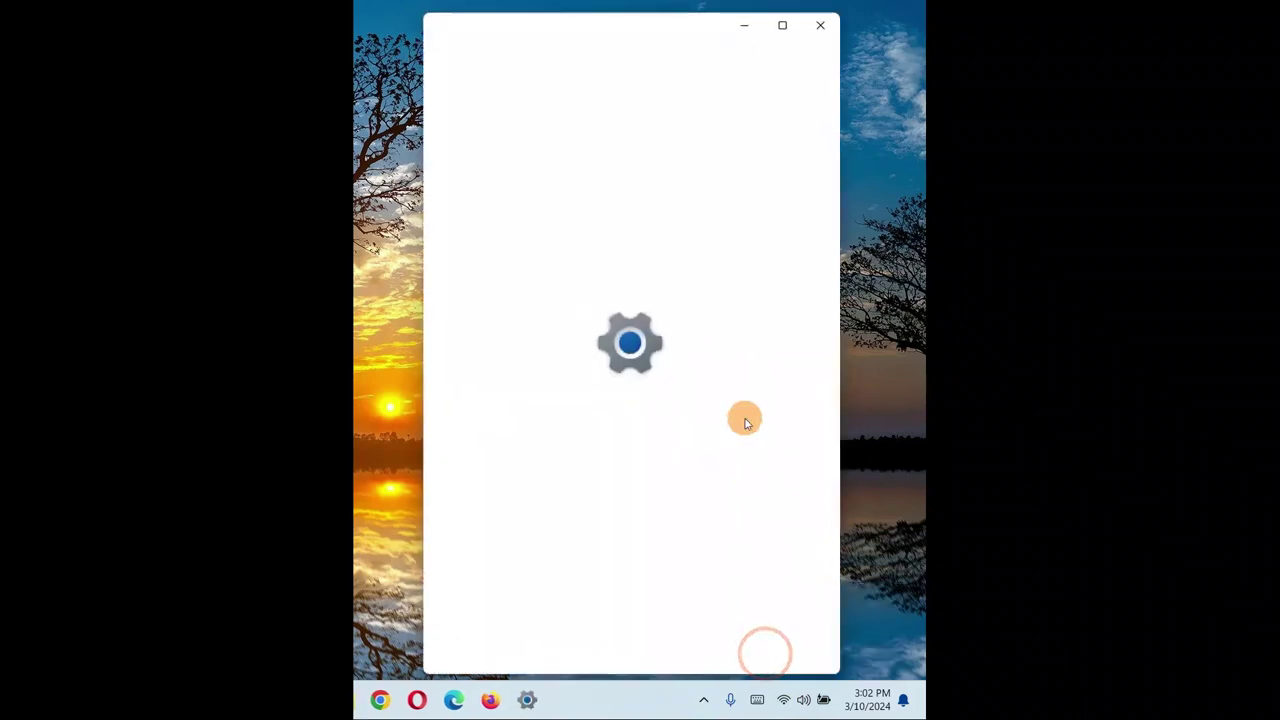
mouse_move(831, 157)
left_mouse_down()
mouse_move(843, 498)
mouse_move(837, 423)
left_mouse_up()
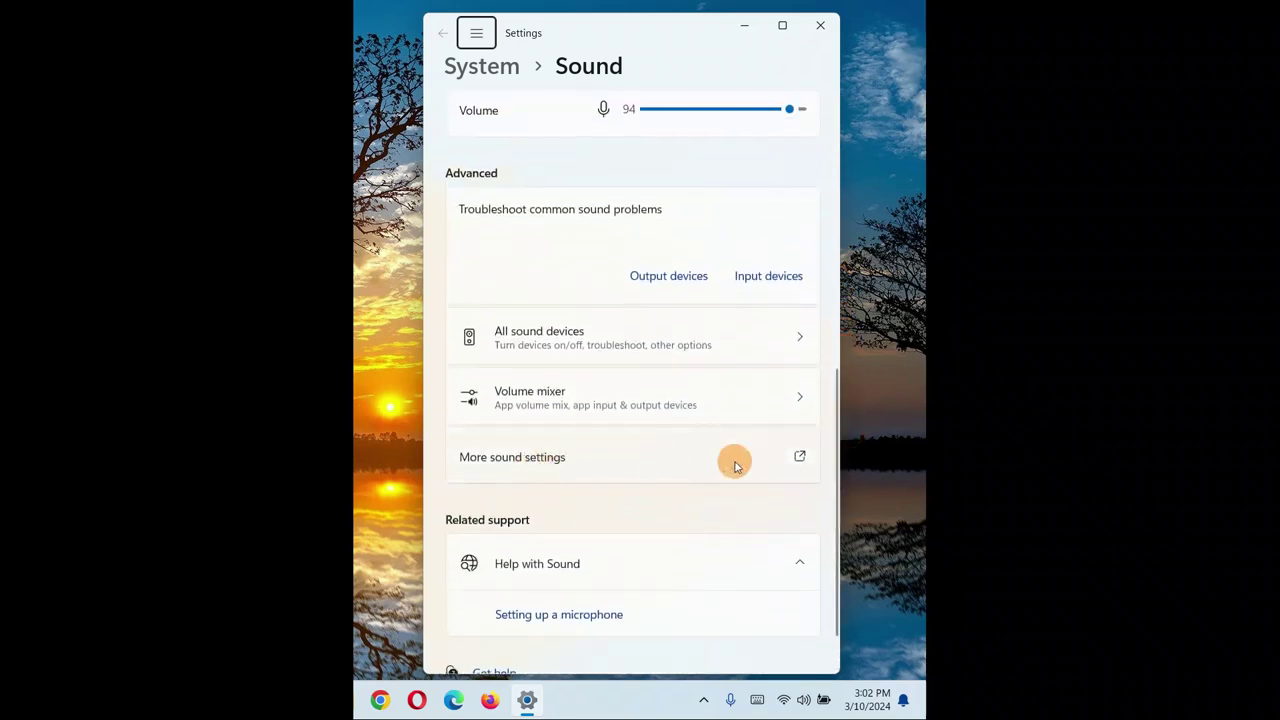
left_click(800, 457)
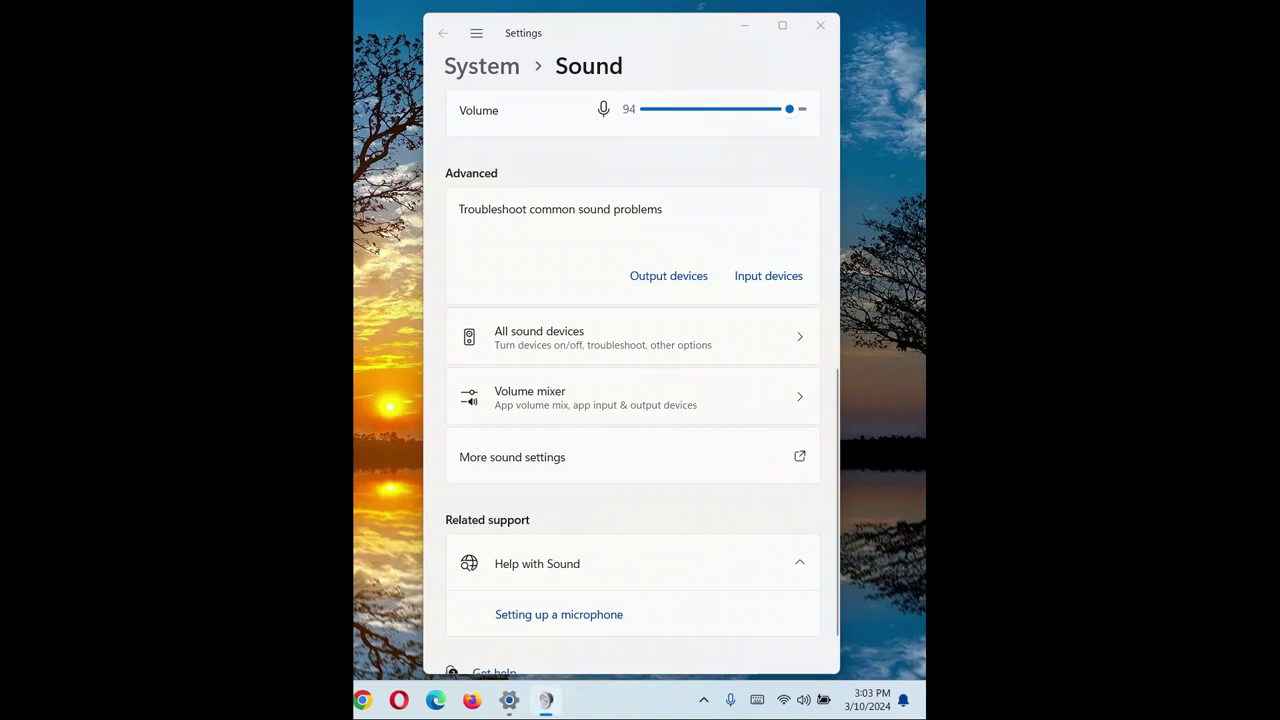
left_click_drag(531, 143, 640, 120)
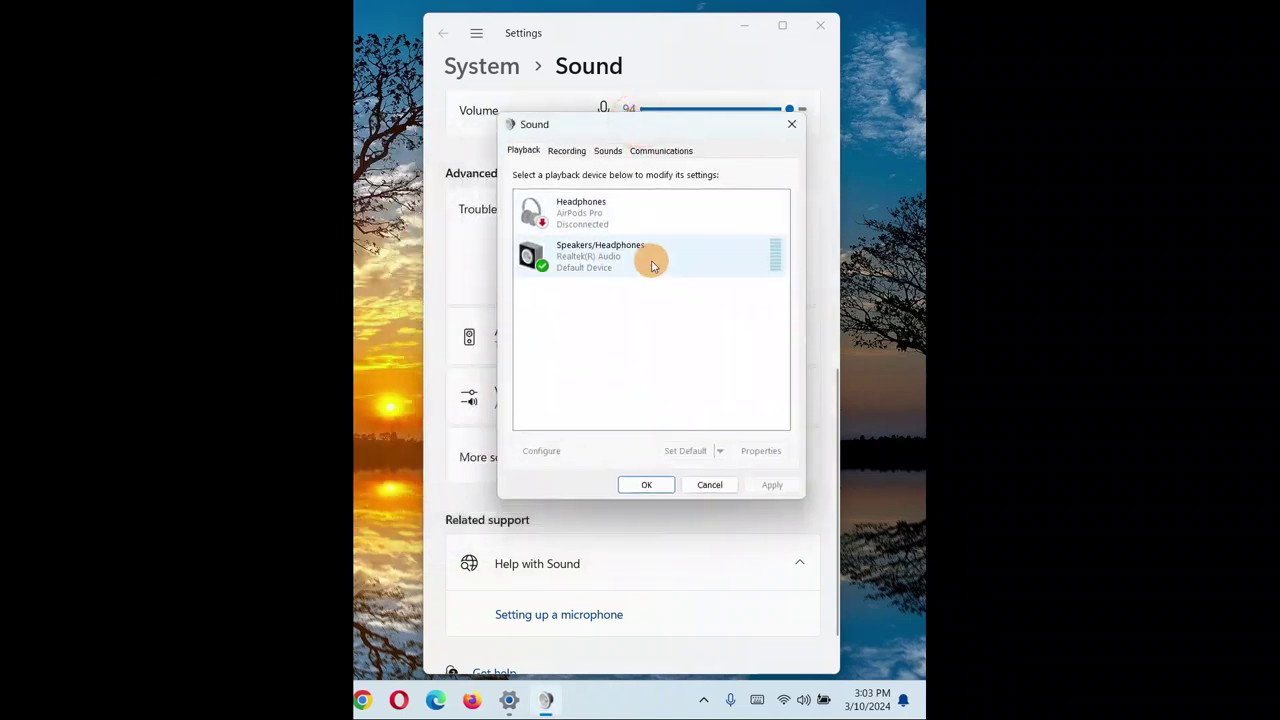
- Open the advanced properties of the Realtek Speakers/Headphones playback device and play the test tone in its current default format
left_click(595, 262)
left_click(563, 211)
left_click(574, 245)
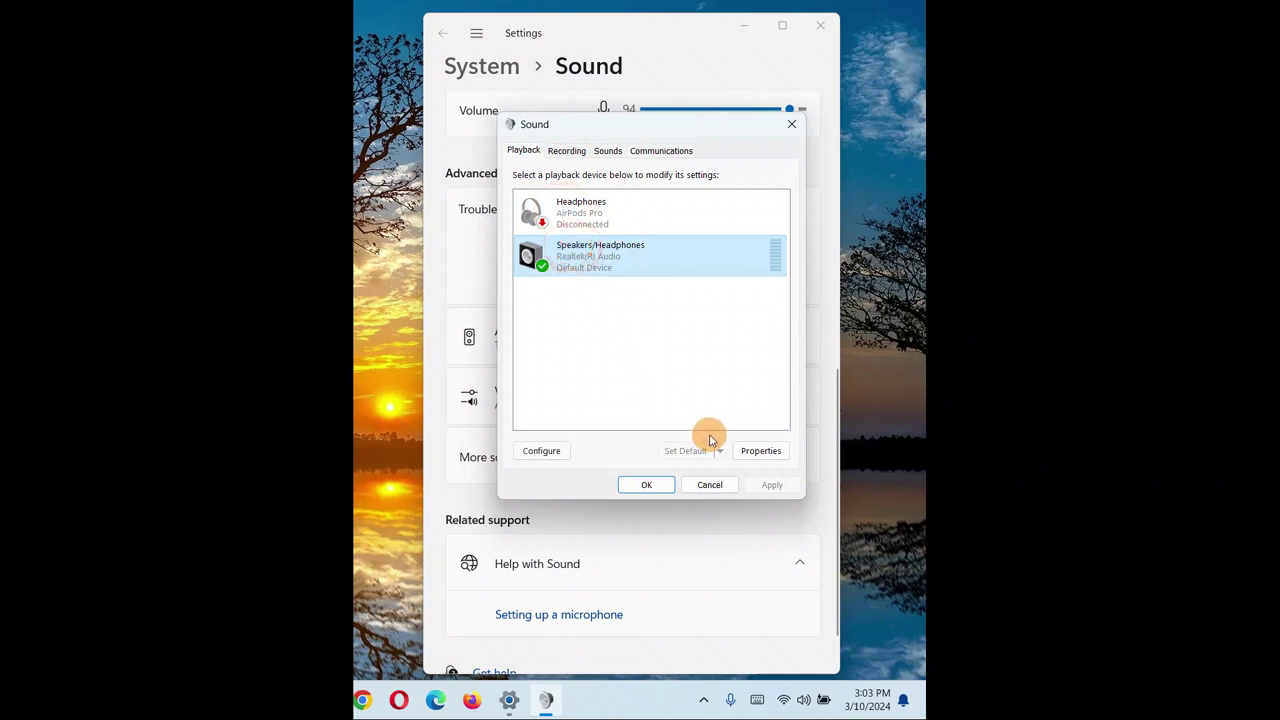
left_click(761, 451)
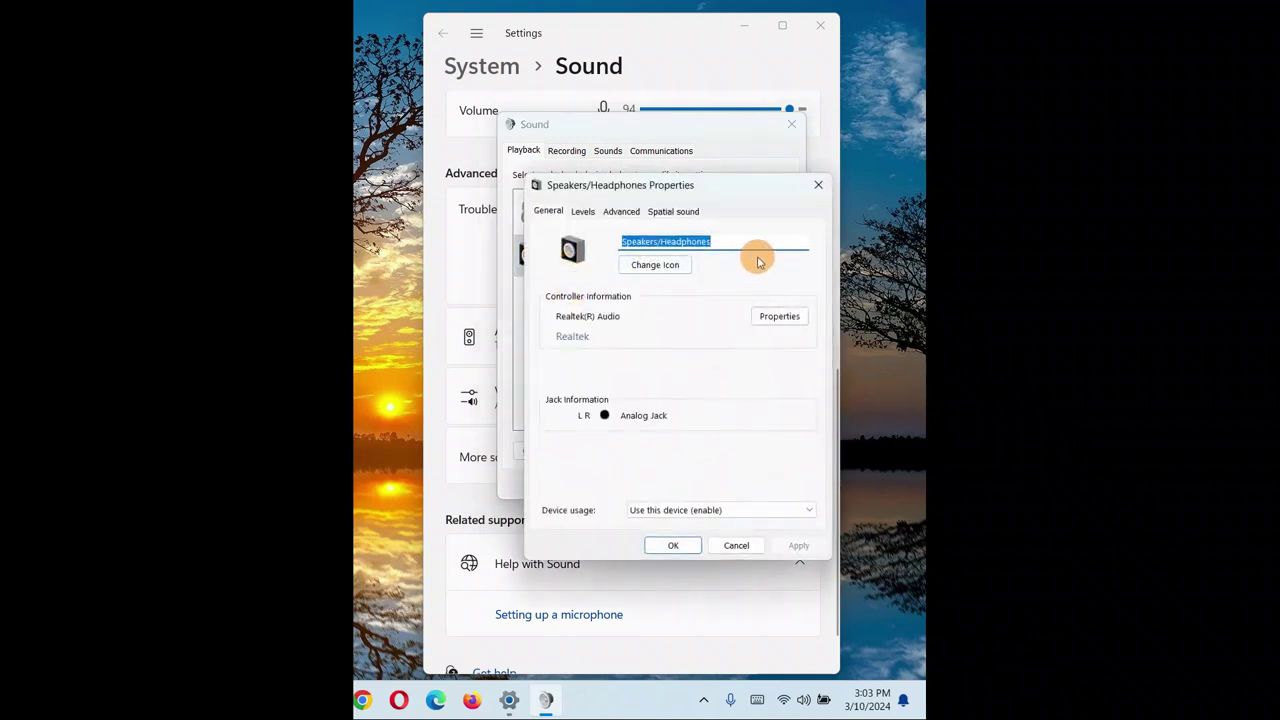
left_click(620, 211)
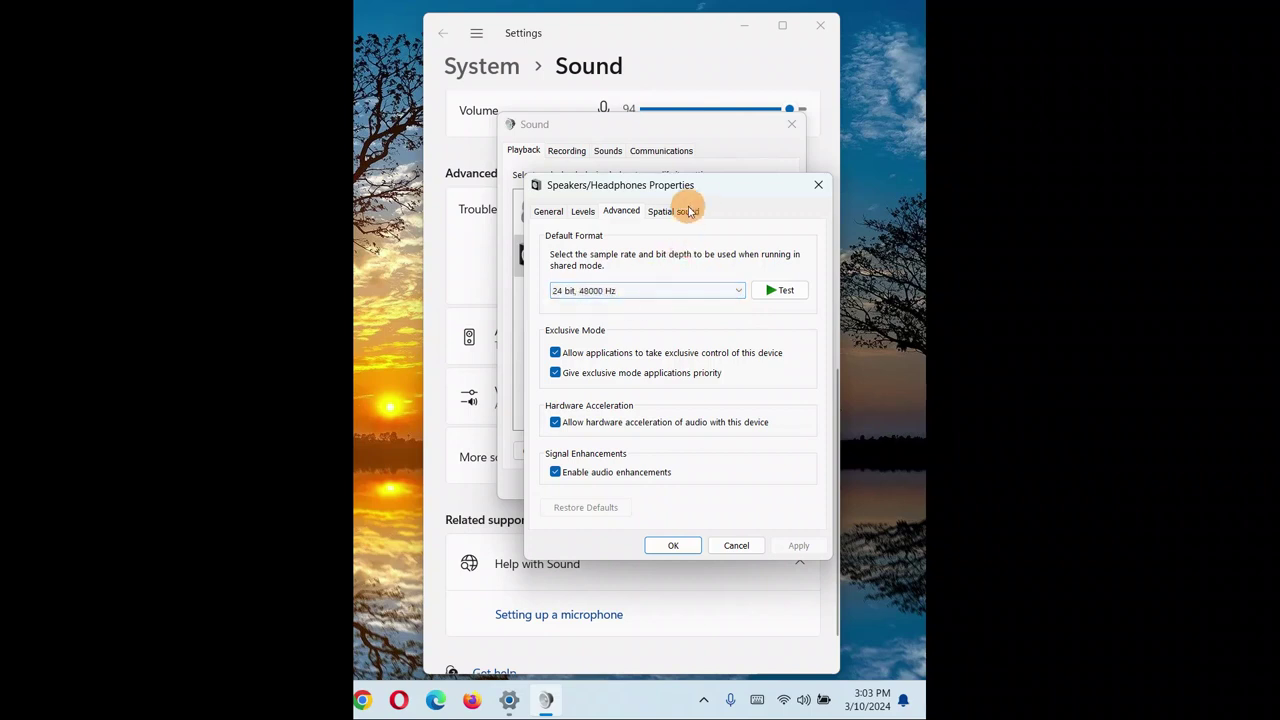
left_click_drag(706, 181, 636, 330)
left_click(708, 436)
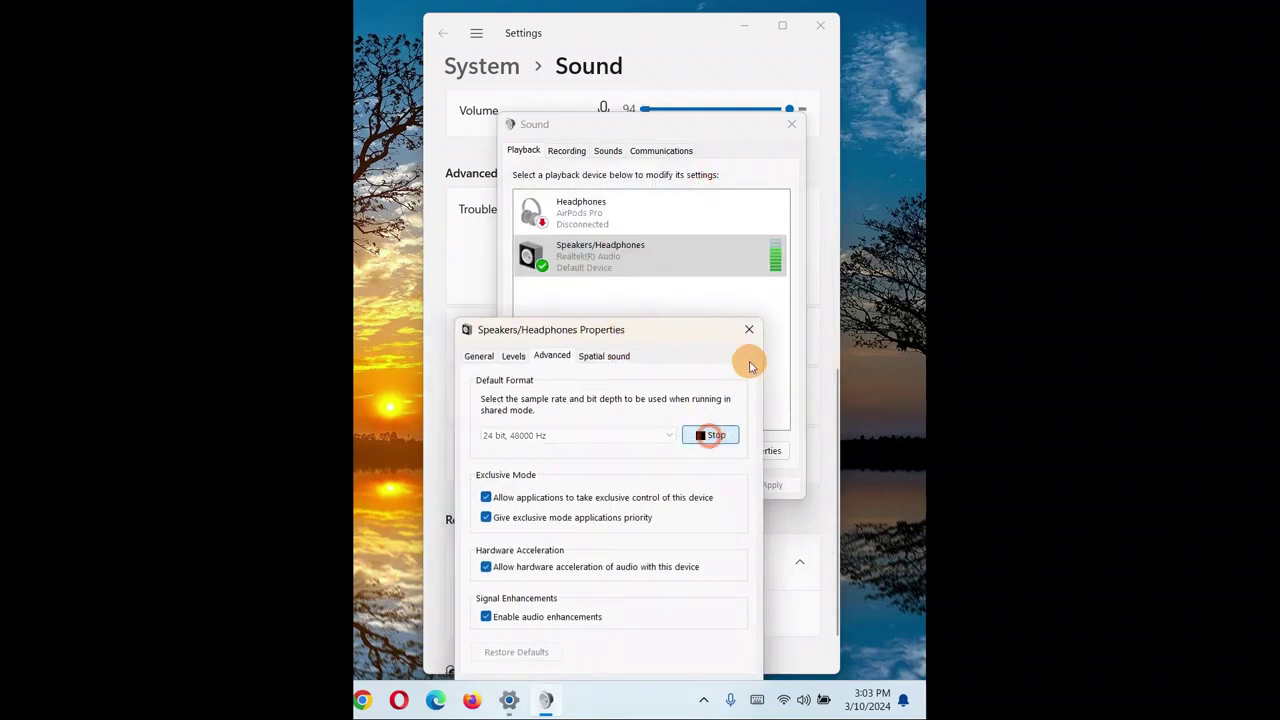
- Try the 16 bit, 48000 Hz default format for the speakers, test it, and dismiss the resulting message
left_click(592, 438)
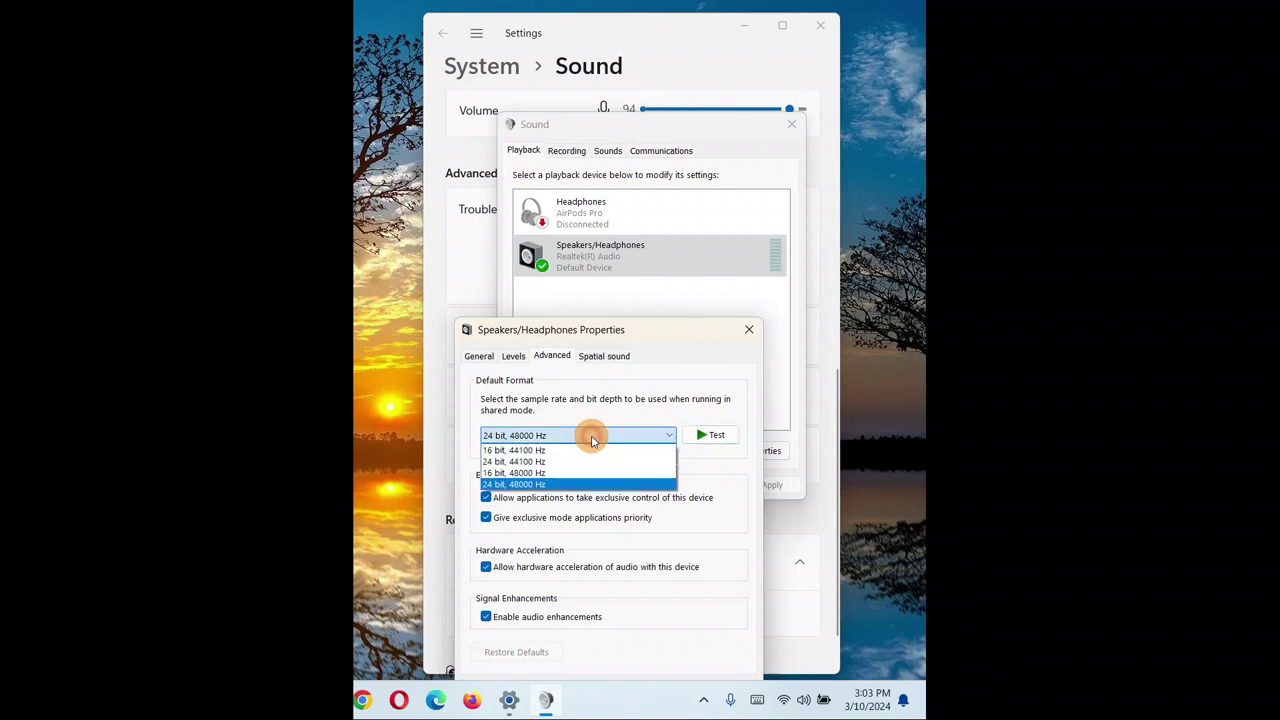
left_click(528, 472)
left_click(716, 438)
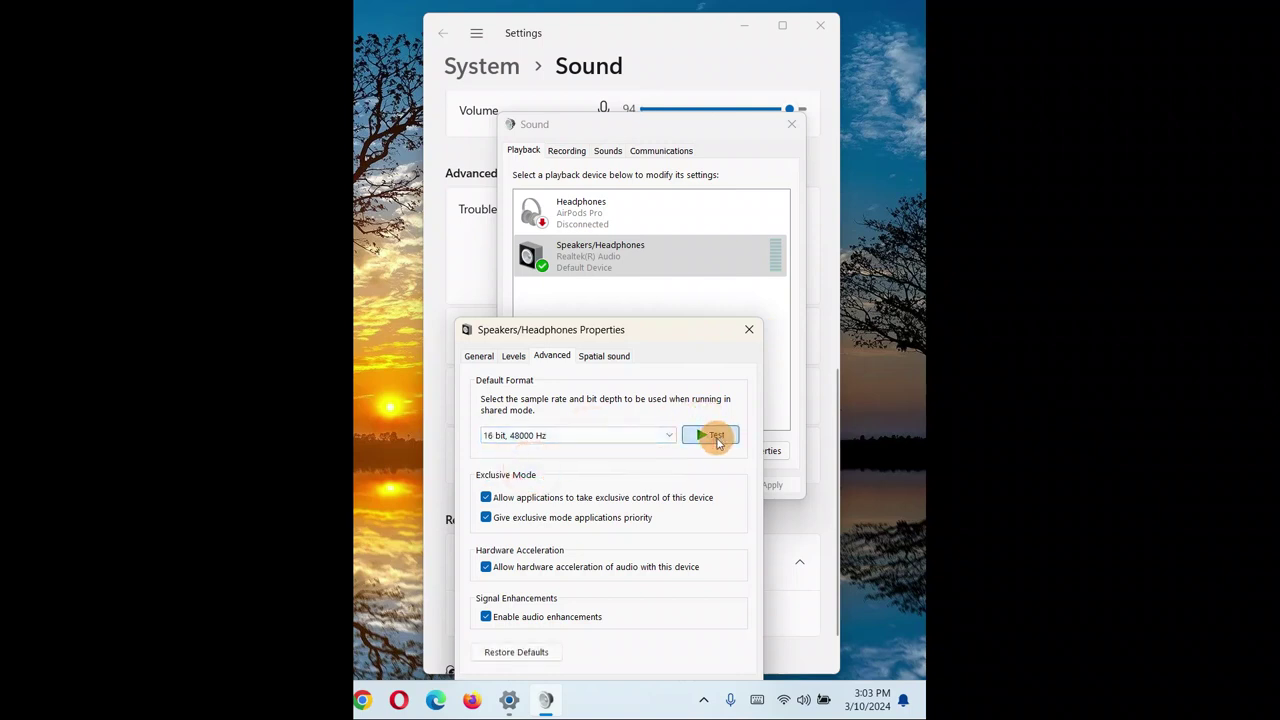
left_click_drag(314, 314, 648, 313)
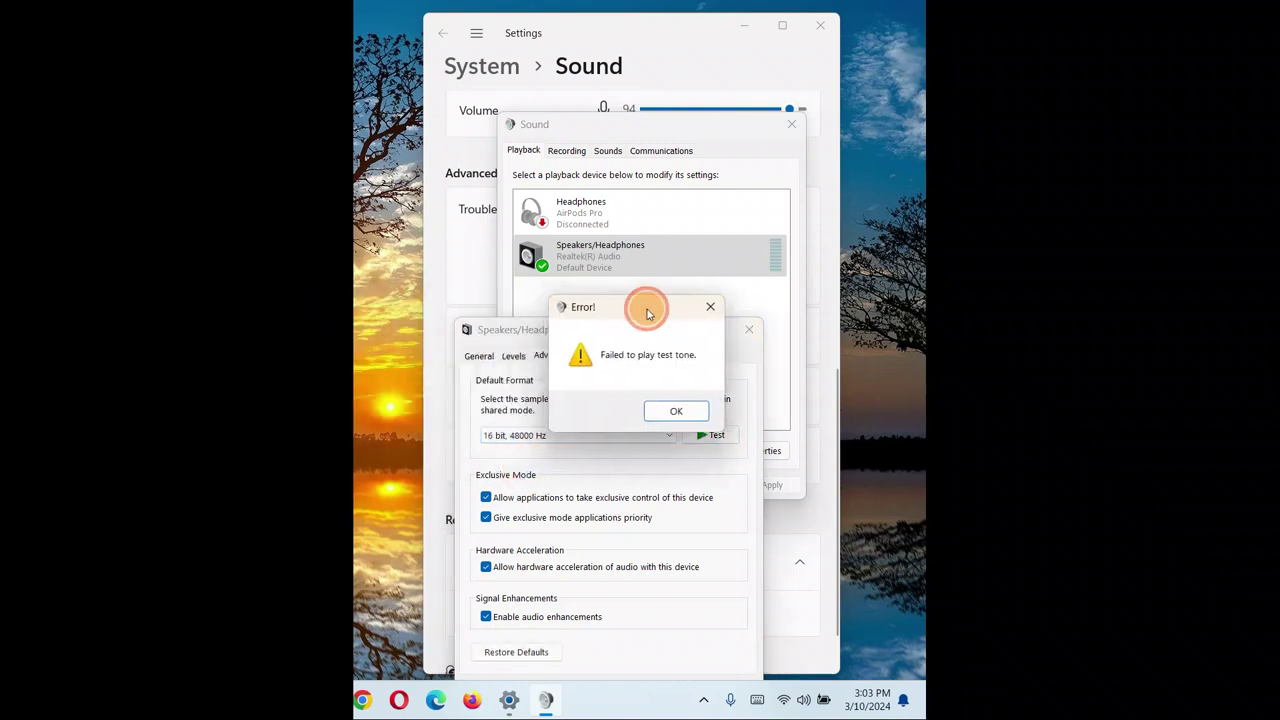
left_click(709, 314)
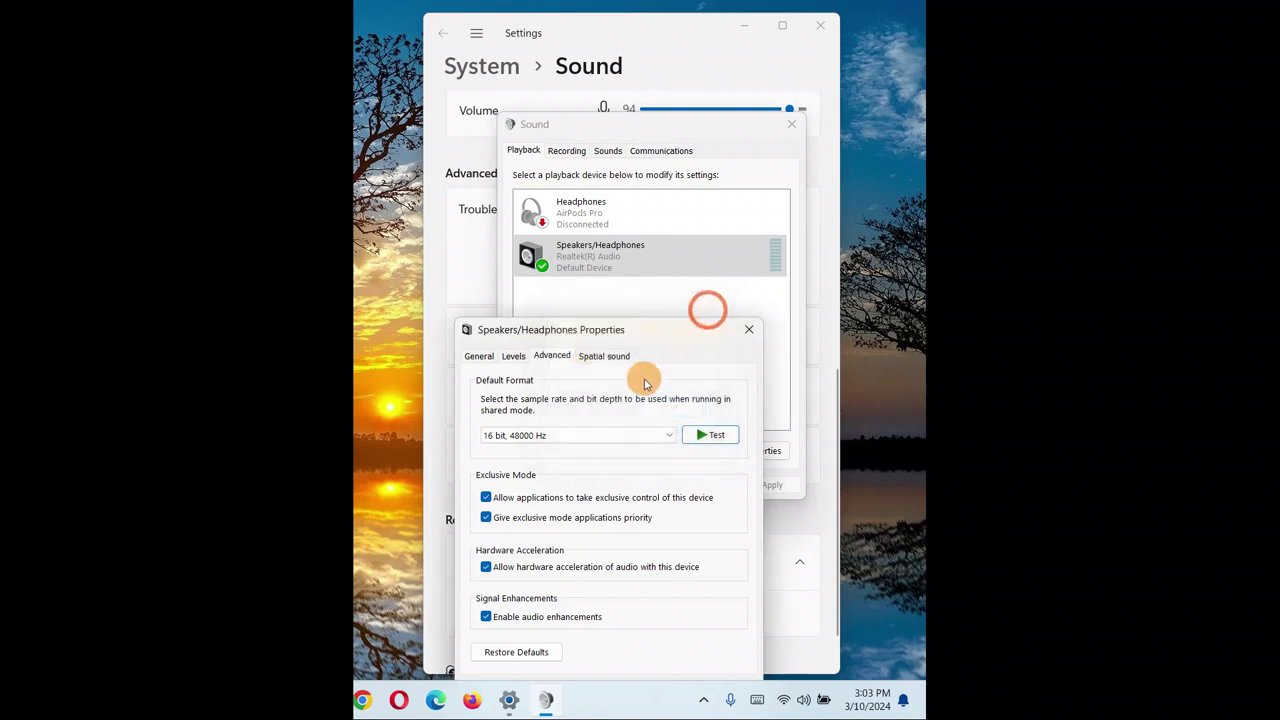
- Set the speakers' default format to 24 bit, 48000 Hz and test the sound
left_click(576, 434)
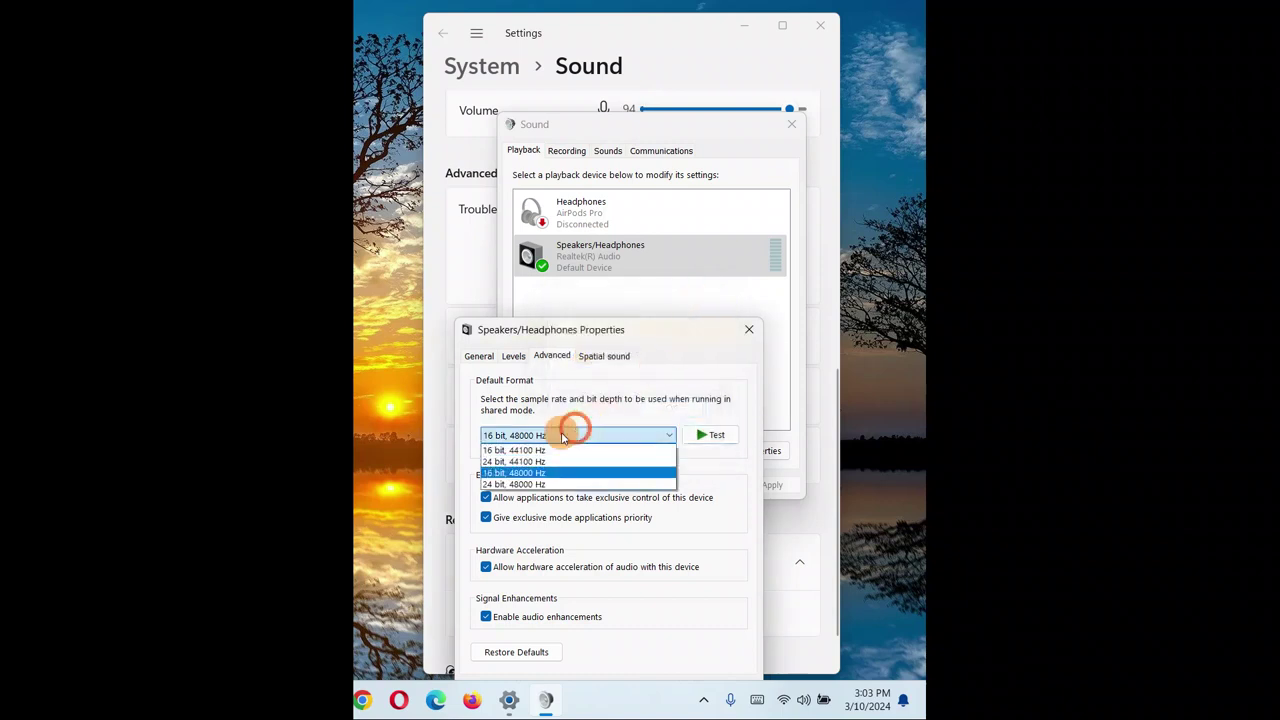
left_click(508, 485)
left_click(710, 435)
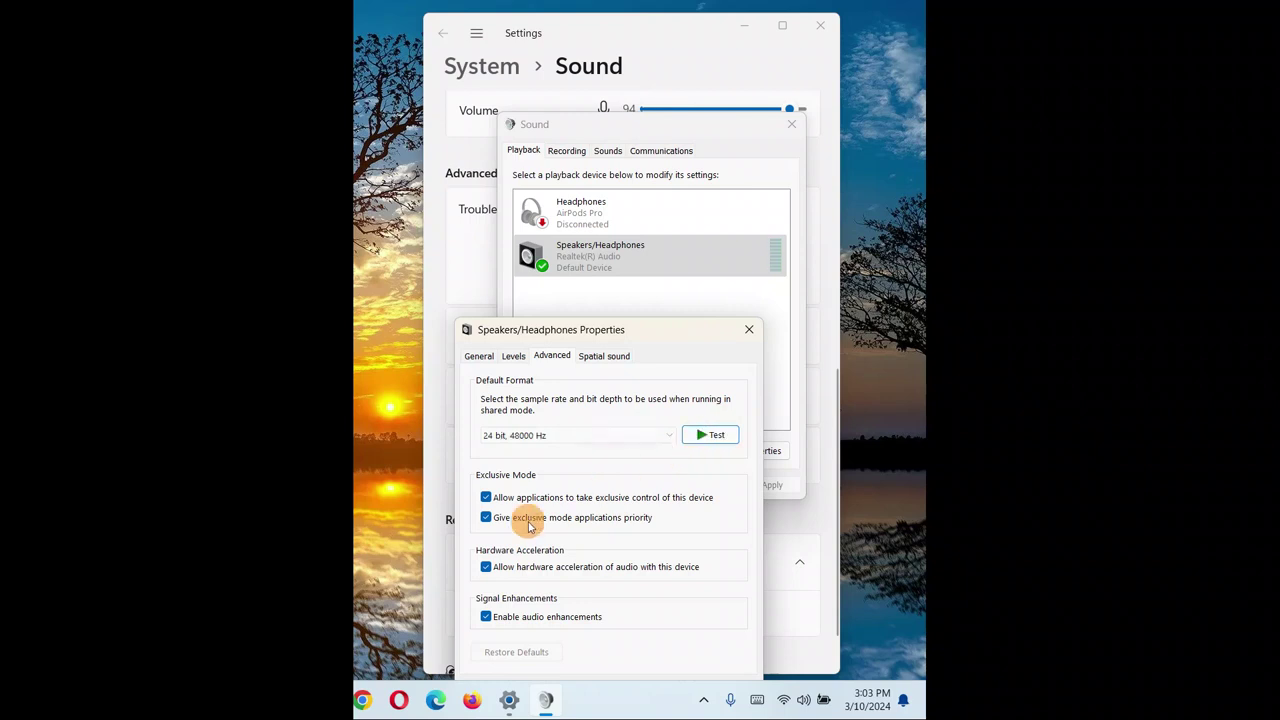
- Accept the Speakers/Headphones properties and the Sound dialog, and close Settings
left_click_drag(694, 330, 743, 96)
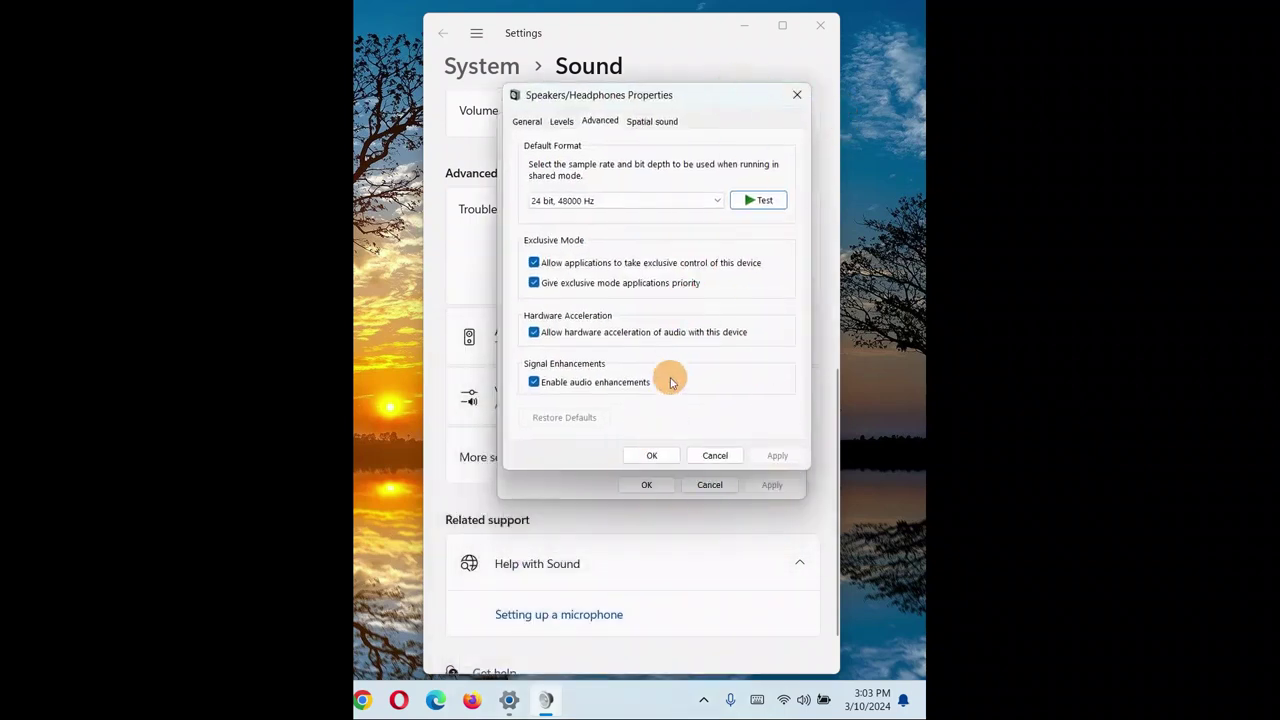
left_click(651, 455)
left_click(646, 484)
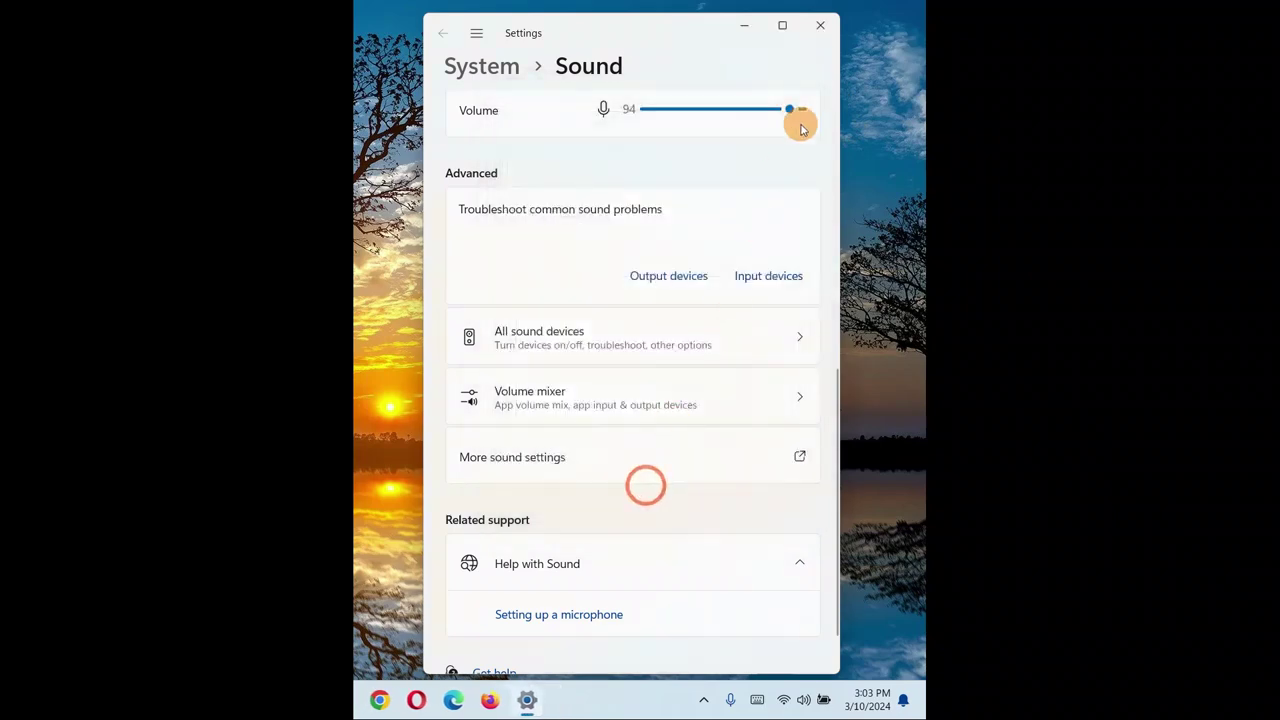
left_click(821, 38)
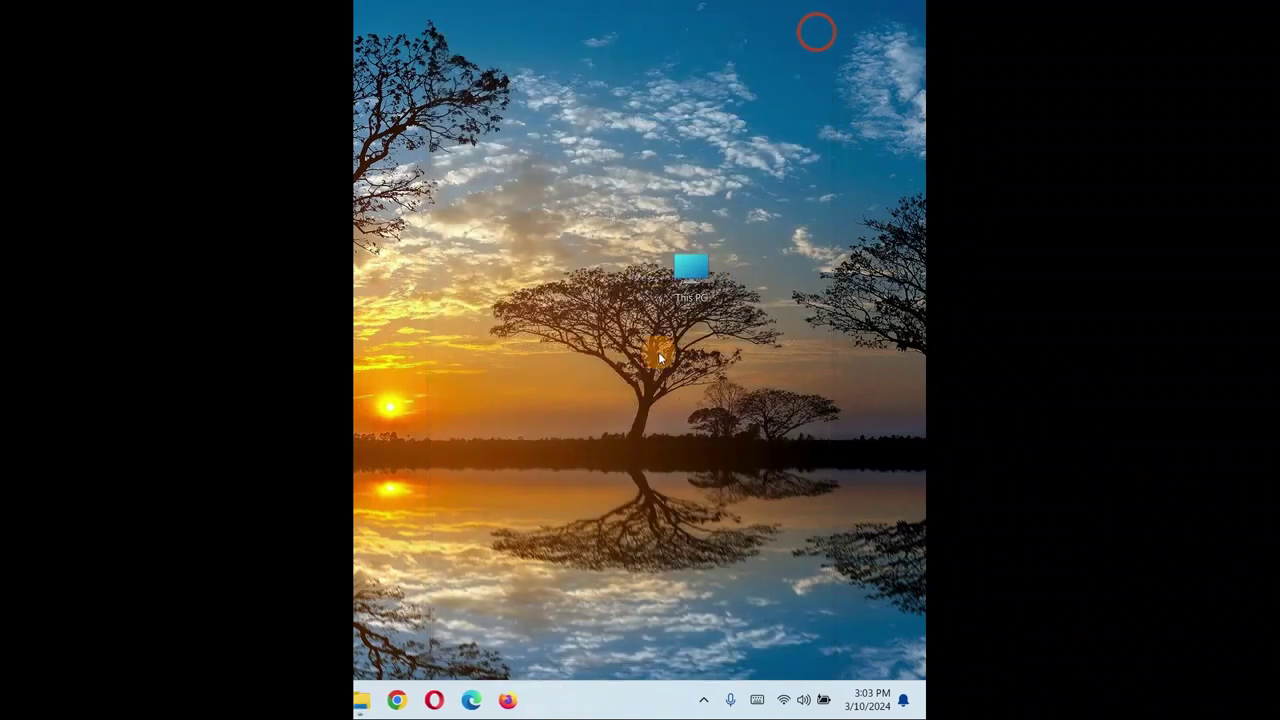